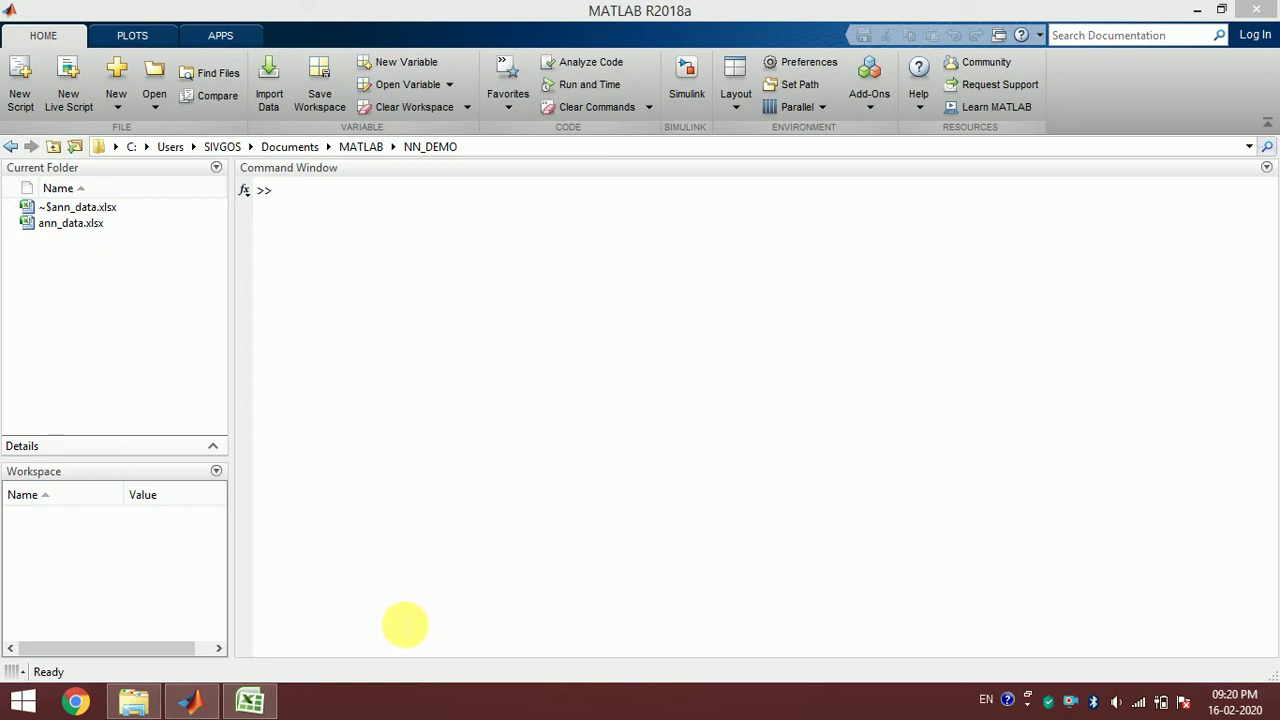
# Step: In the ann_data spreadsheet, look over the six input values A2:F2 in row 2
pyautogui.click(252, 703)
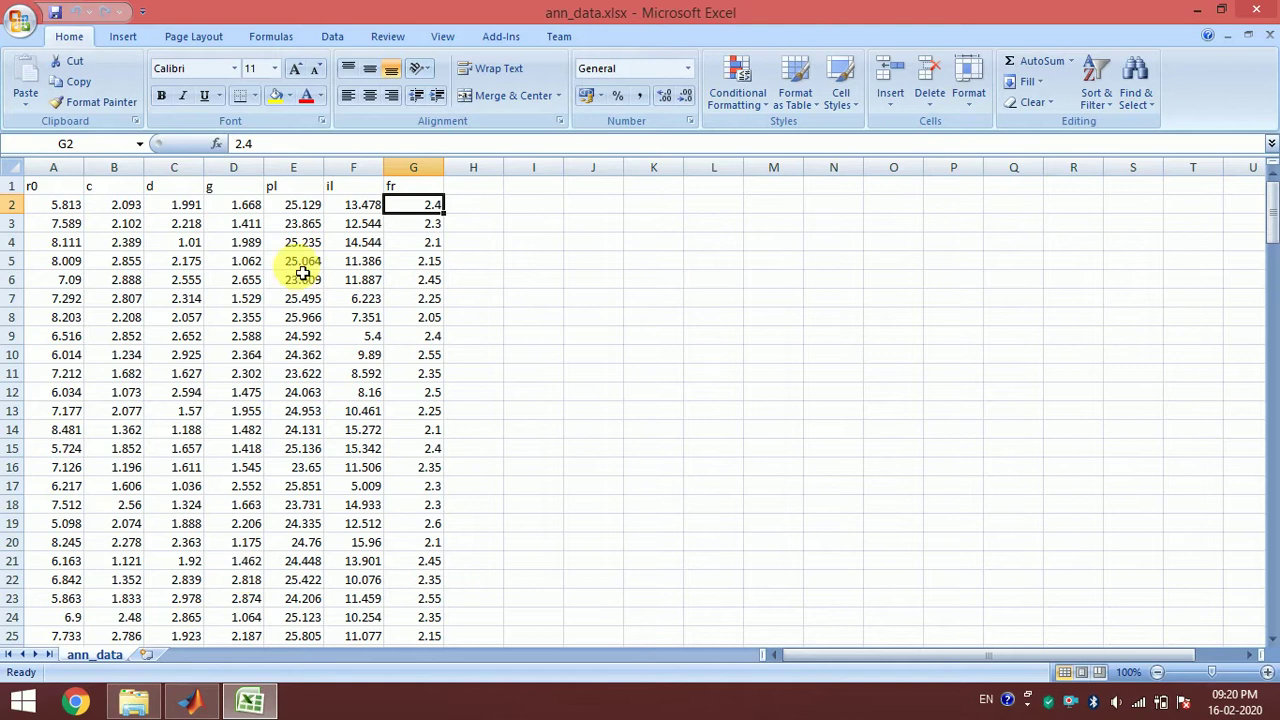
pyautogui.click(214, 229)
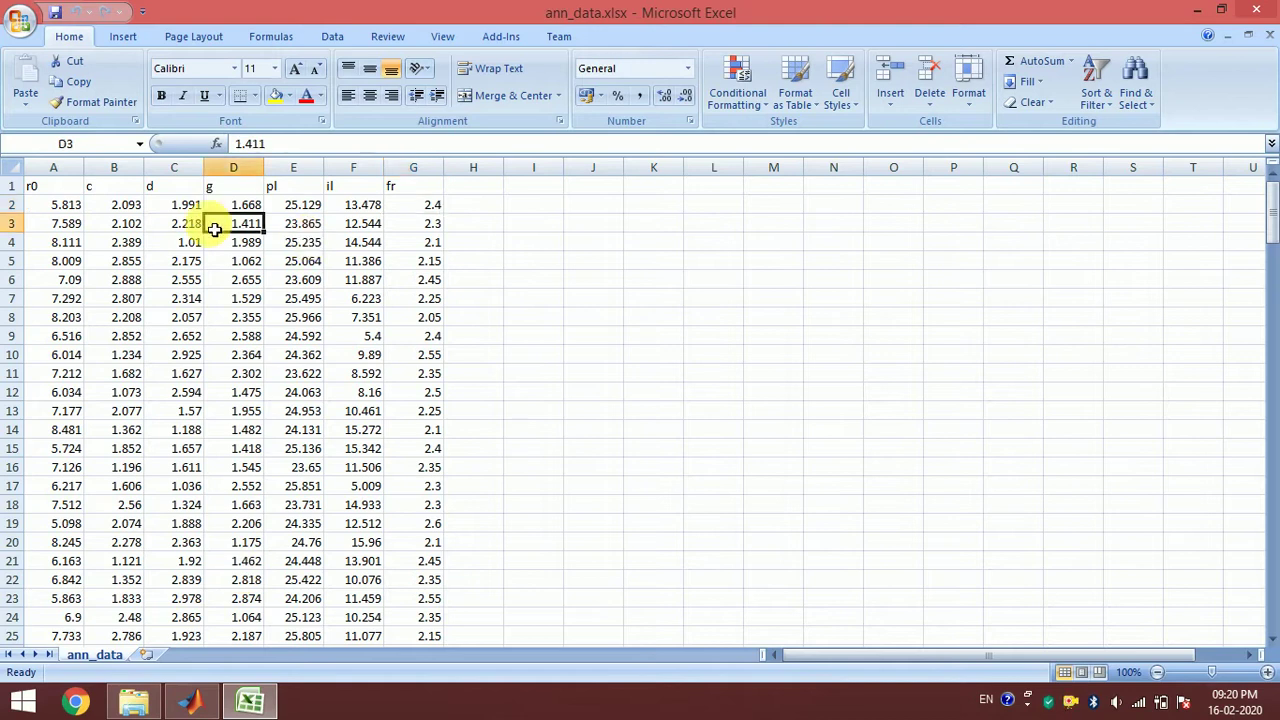
pyautogui.click(53, 209)
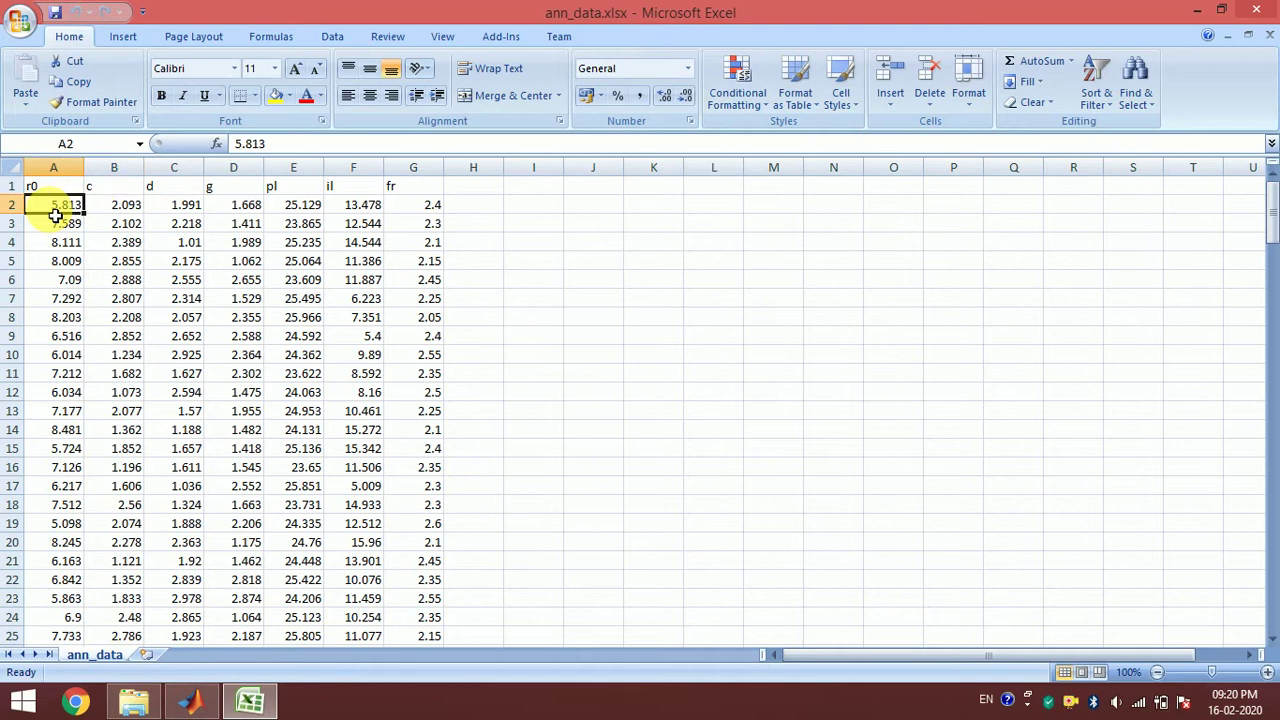
pyautogui.hotkey('shift', 'Right')
pyautogui.hotkey('shift', 'Right')
pyautogui.hotkey('shift', 'Right')
pyautogui.hotkey('shift', 'Right')
pyautogui.hotkey('shift', 'Right')
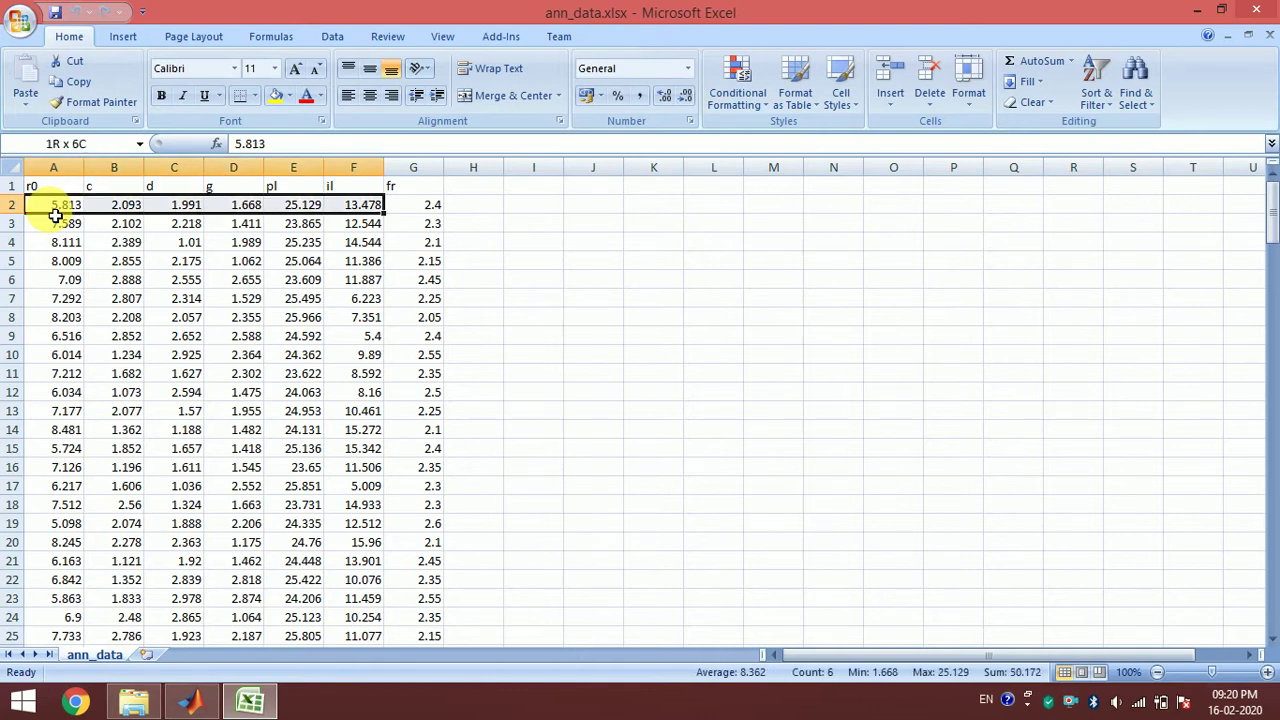
pyautogui.click(55, 210)
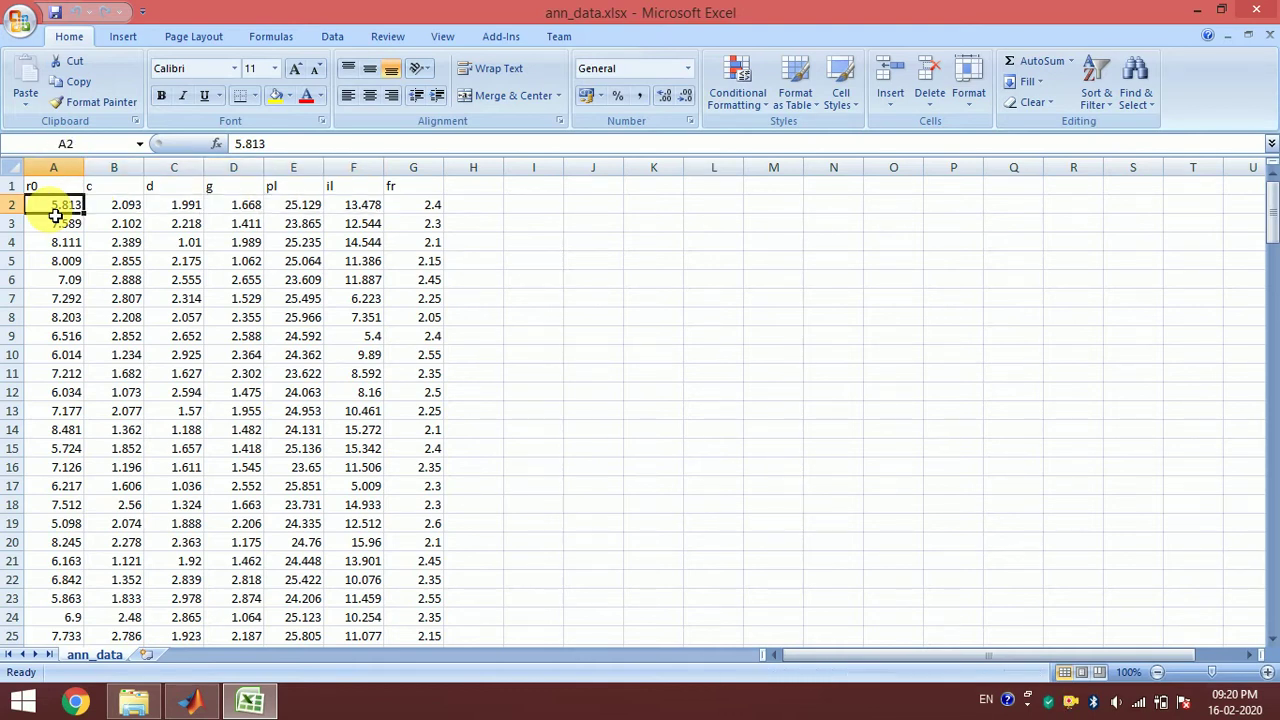
pyautogui.hotkey('ctrl', 'Right')
pyautogui.hotkey('ctrl', 'Right')
pyautogui.hotkey('ctrl', 'Left')
pyautogui.hotkey('ctrl', 'Left')
pyautogui.hotkey('shift', 'Right')
pyautogui.hotkey('shift', 'Right')
pyautogui.hotkey('shift', 'Right')
pyautogui.hotkey('shift', 'Right')
pyautogui.hotkey('shift', 'Right')
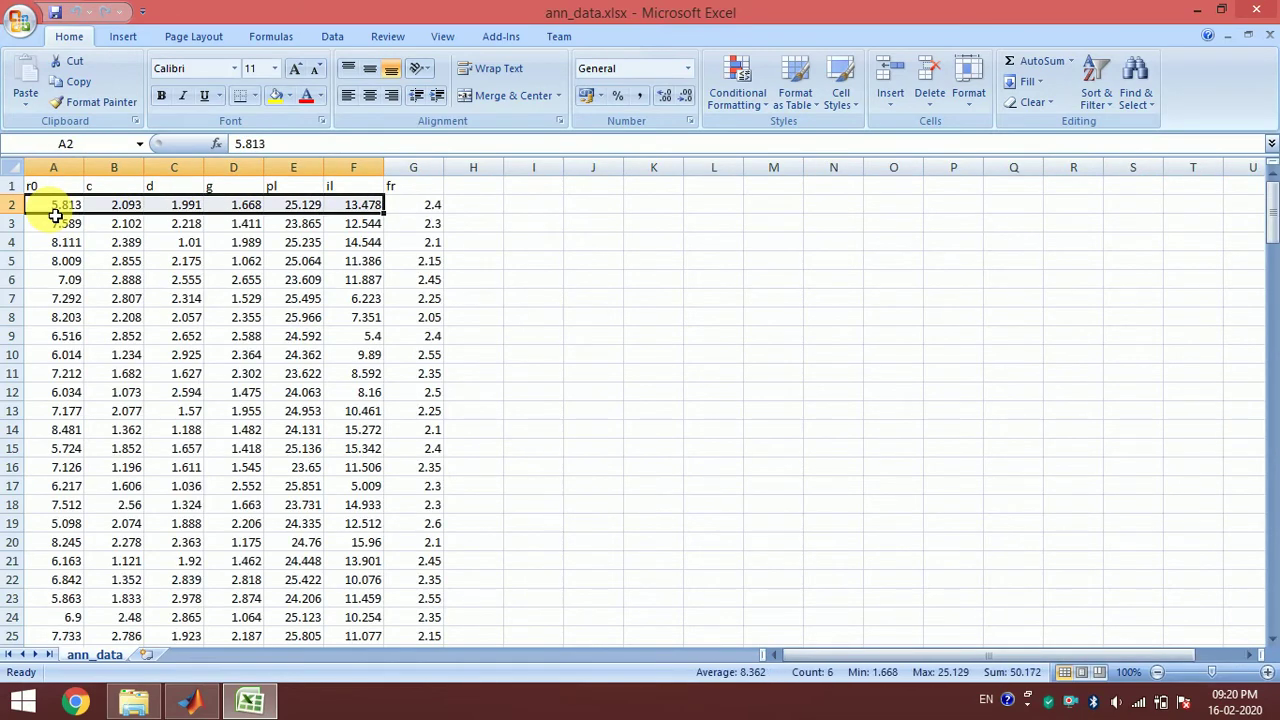
pyautogui.click(55, 210)
# Step: Check the fr output in G2 and the values in C3 and D3, then return to MATLAB
pyautogui.hotkey('ctrl', 'Right')
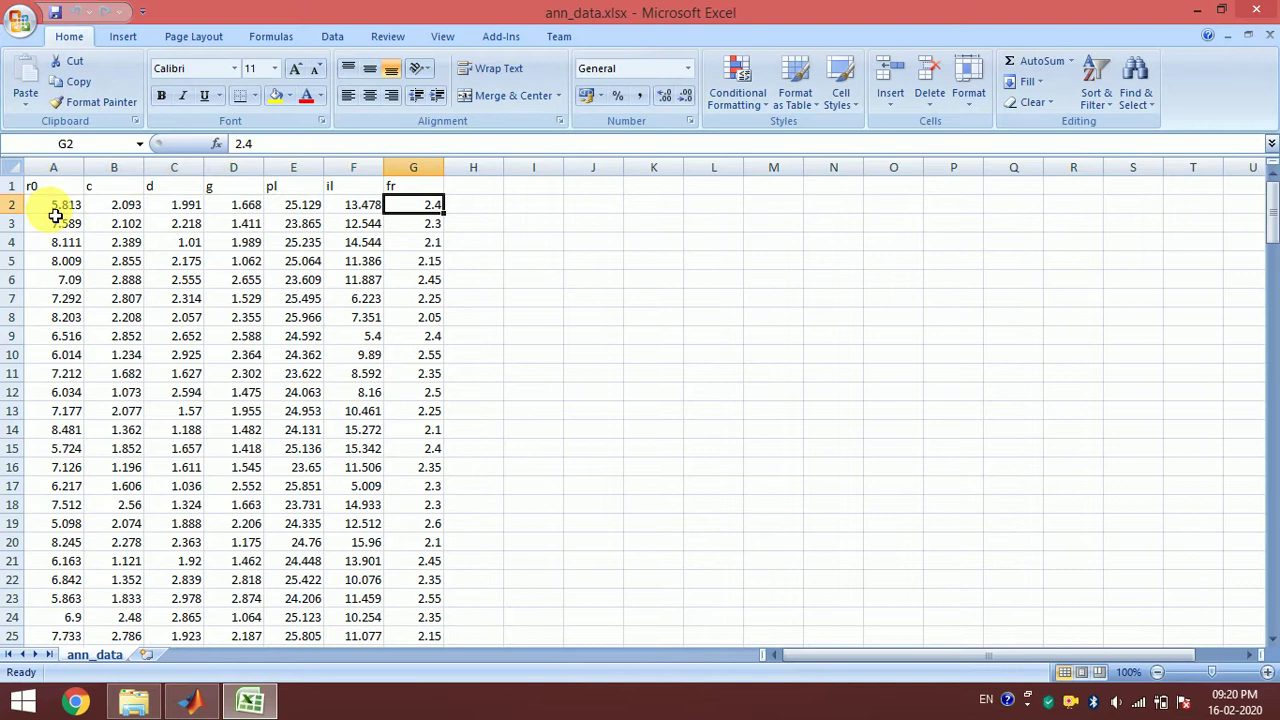
pyautogui.press('Down')
pyautogui.press('Up')
pyautogui.hotkey('ctrl', 'Left')
pyautogui.press('Right')
pyautogui.press('Right')
pyautogui.press('Right')
pyautogui.press('Right')
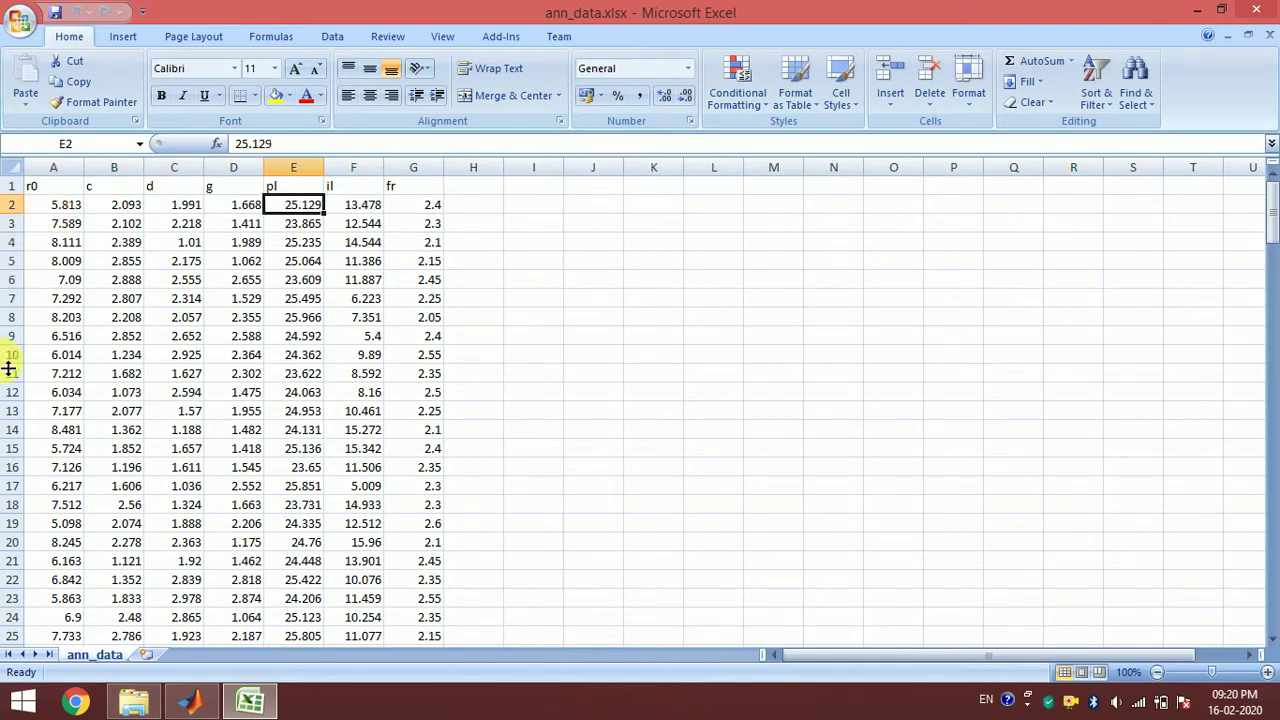
pyautogui.click(213, 224)
pyautogui.click(165, 224)
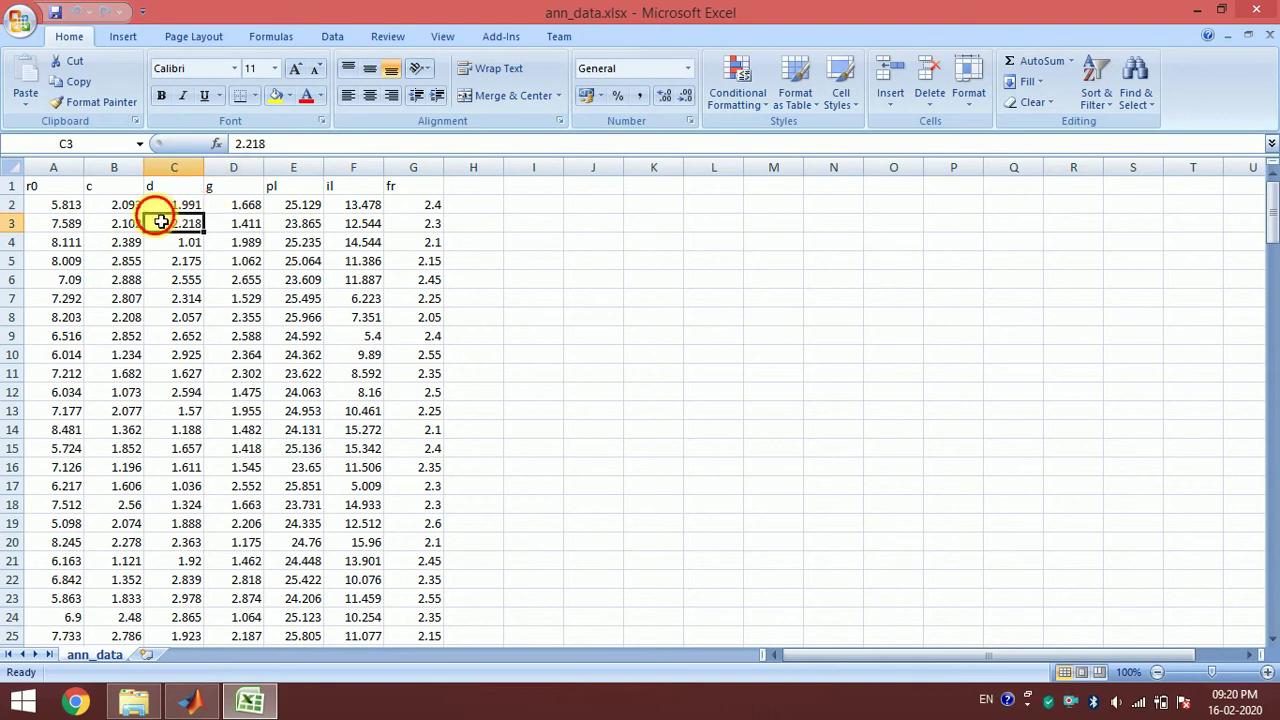
pyautogui.click(188, 700)
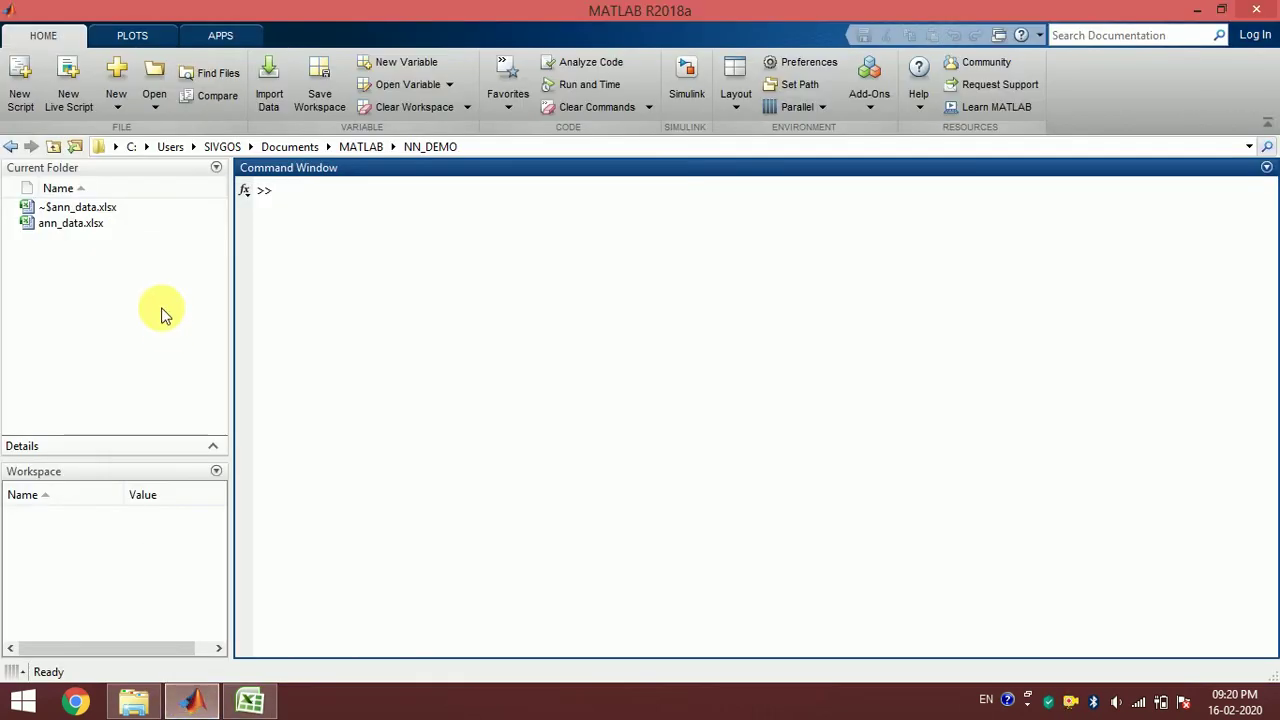
# Step: Create a new script whose first line is clear; close all; clc;
pyautogui.click(20, 70)
pyautogui.click(158, 221)
pyautogui.write('clear; ')
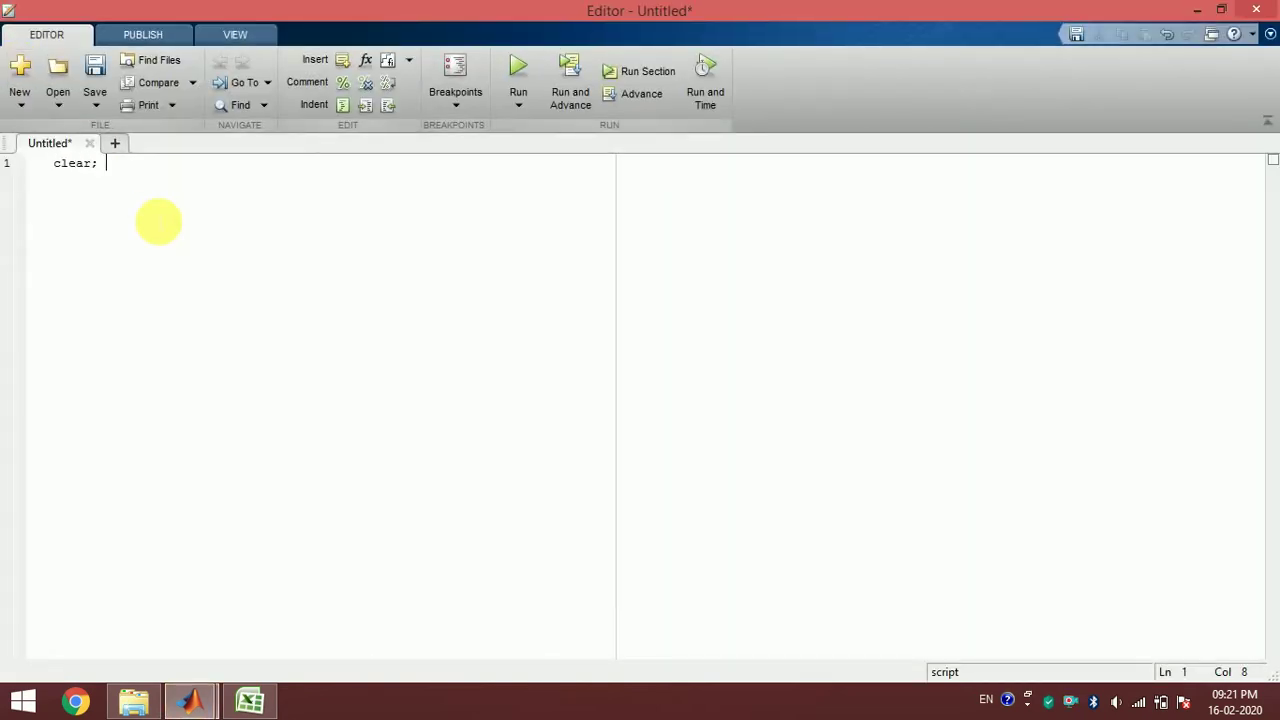
pyautogui.write('close; all; clc;')
pyautogui.press('Return')
# Step: Add the line z = xlsread('ann_data.xlsx'); and start saving the script
pyautogui.write('z = ')
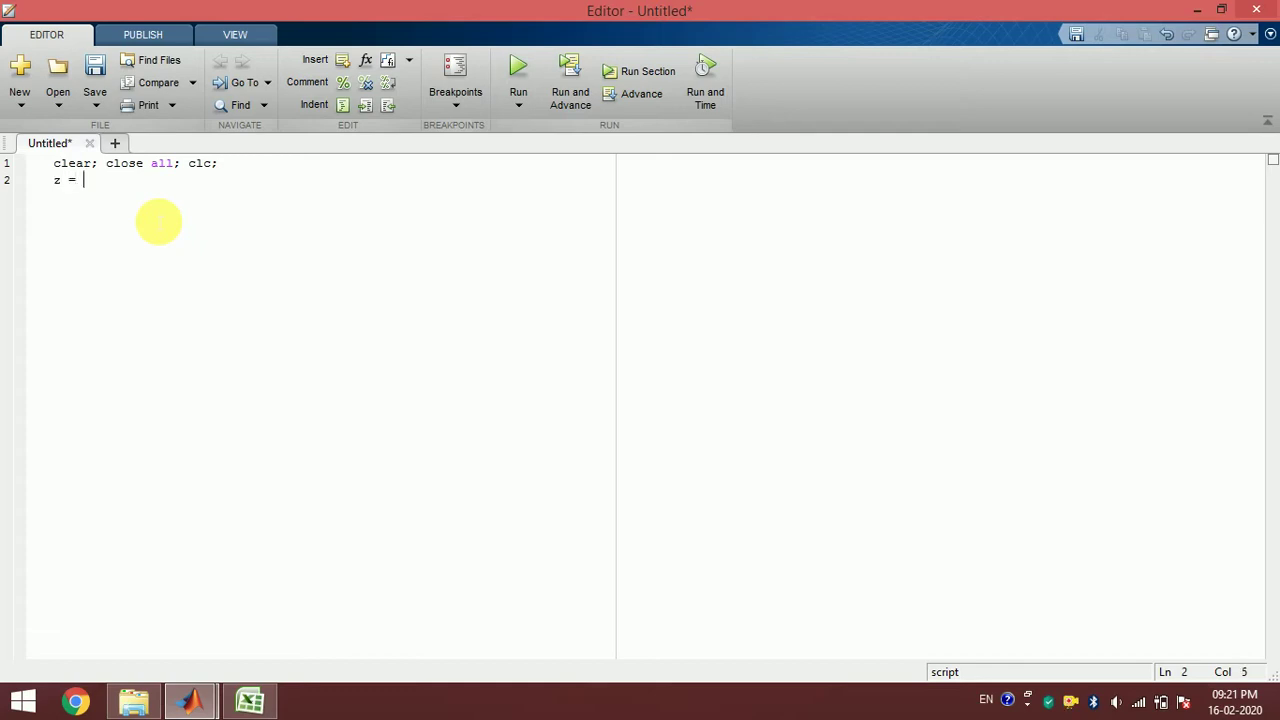
pyautogui.write('xlsread(')
pyautogui.write(');')
pyautogui.press('Left')
pyautogui.press('Left')
pyautogui.write("'")
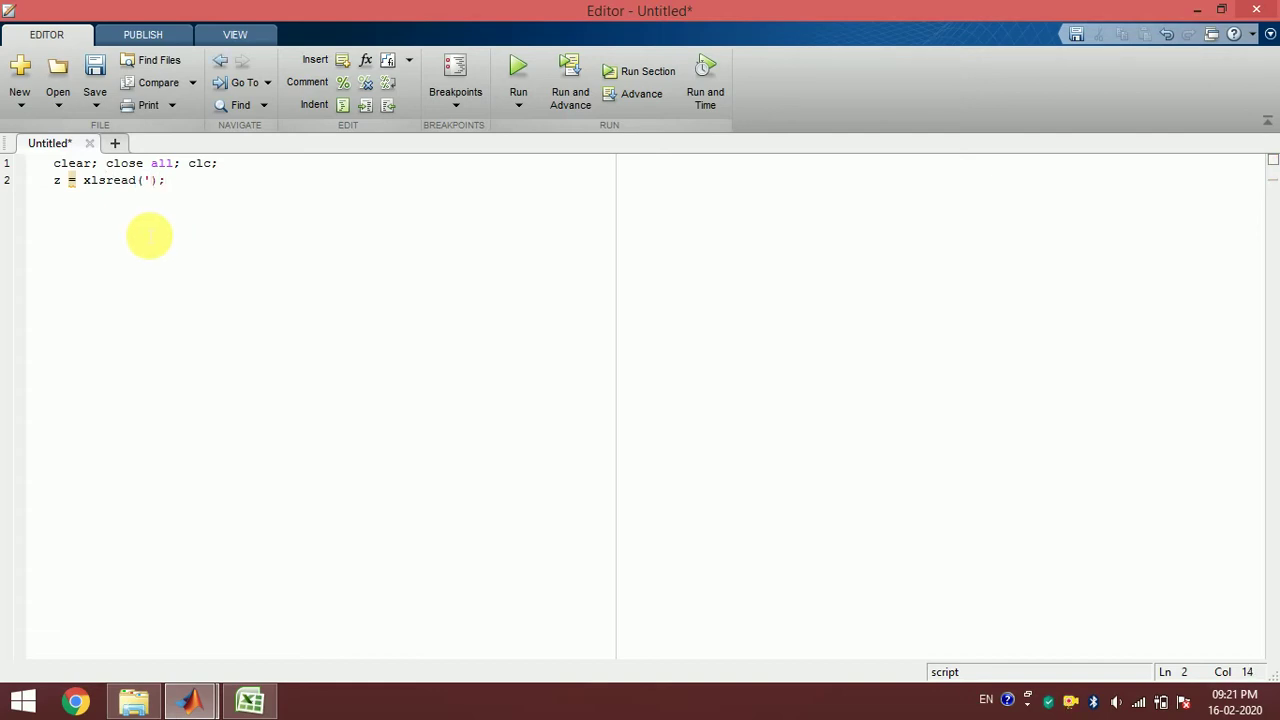
pyautogui.click(130, 700)
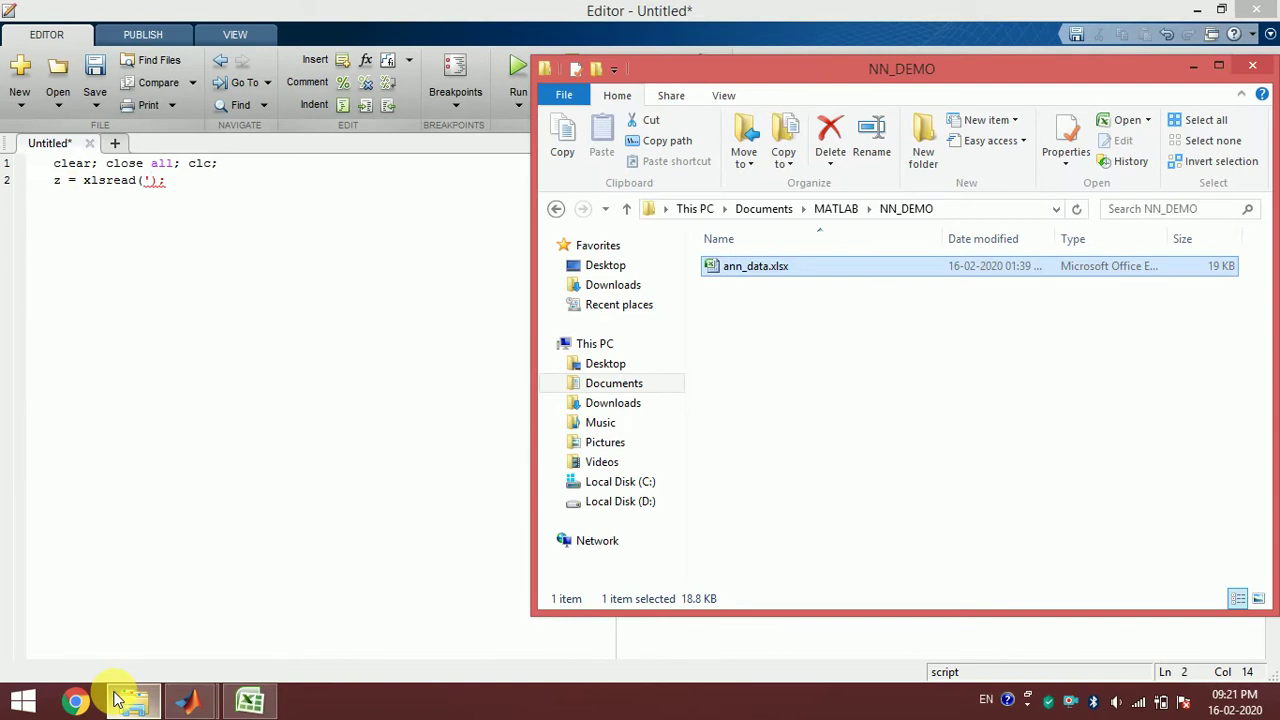
pyautogui.click(126, 697)
pyautogui.write('ann data')
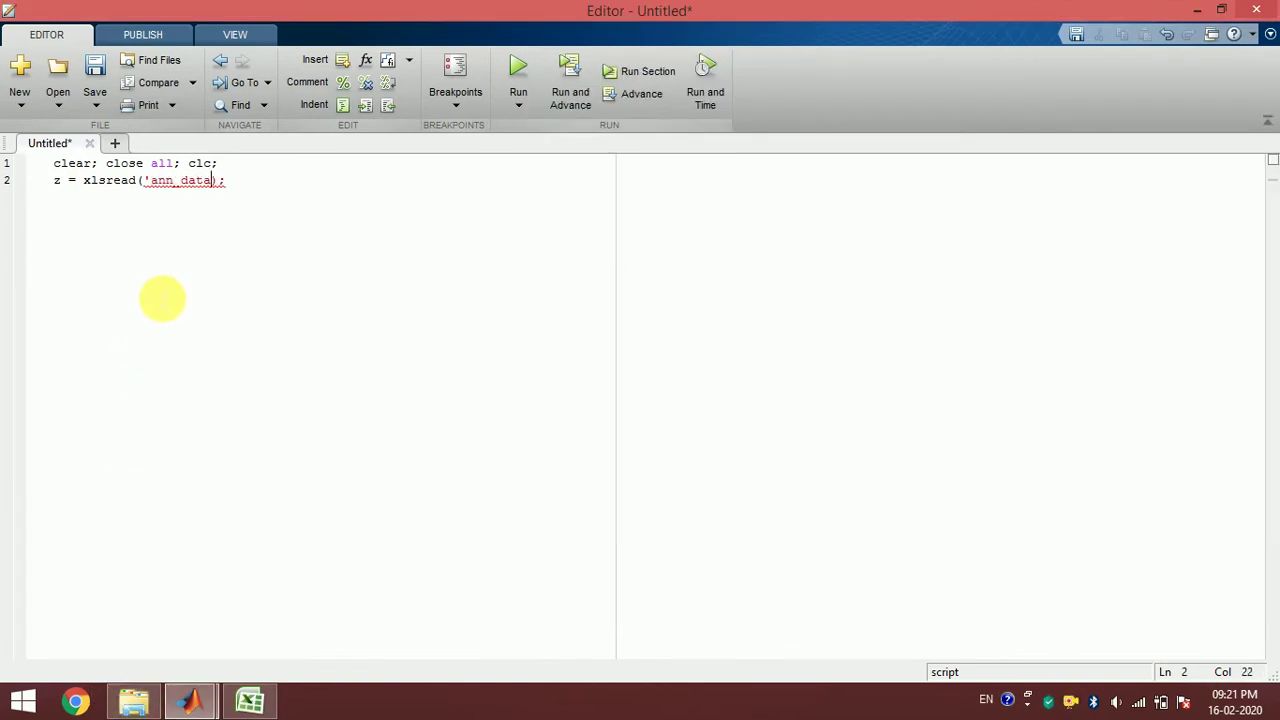
pyautogui.write(".xlsx'")
pyautogui.press('End')
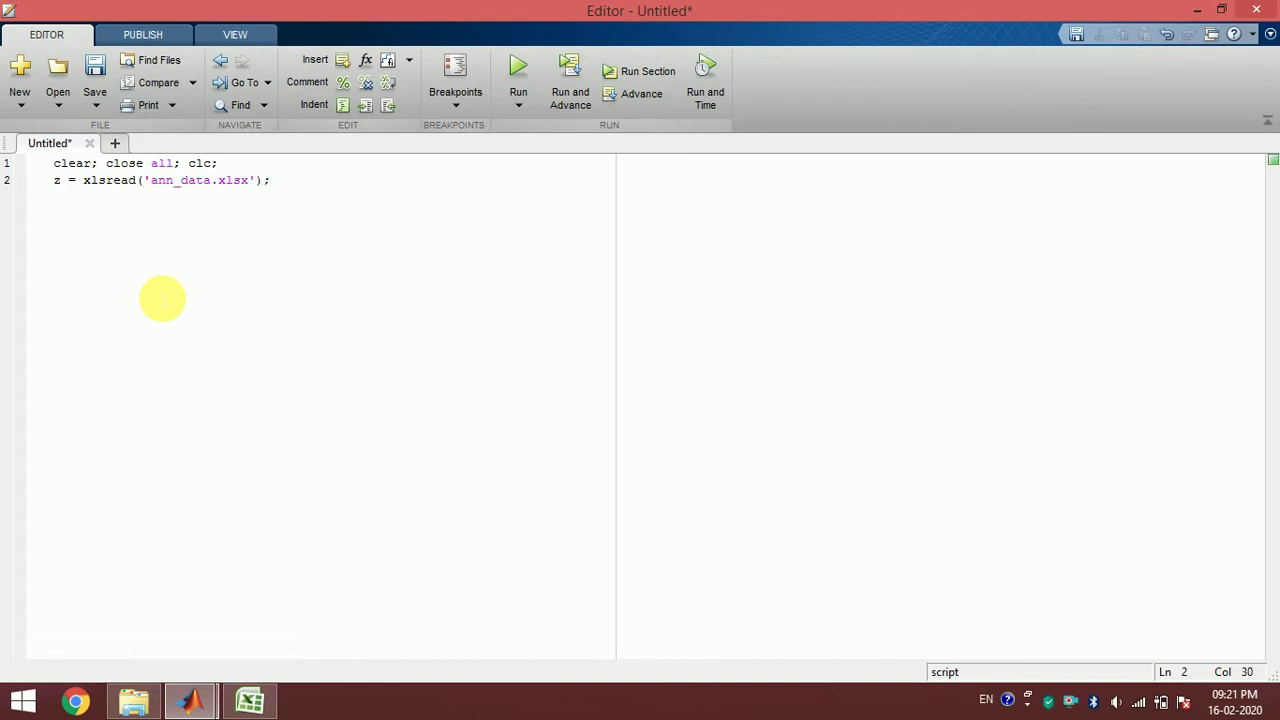
pyautogui.hotkey('ctrl', 's')
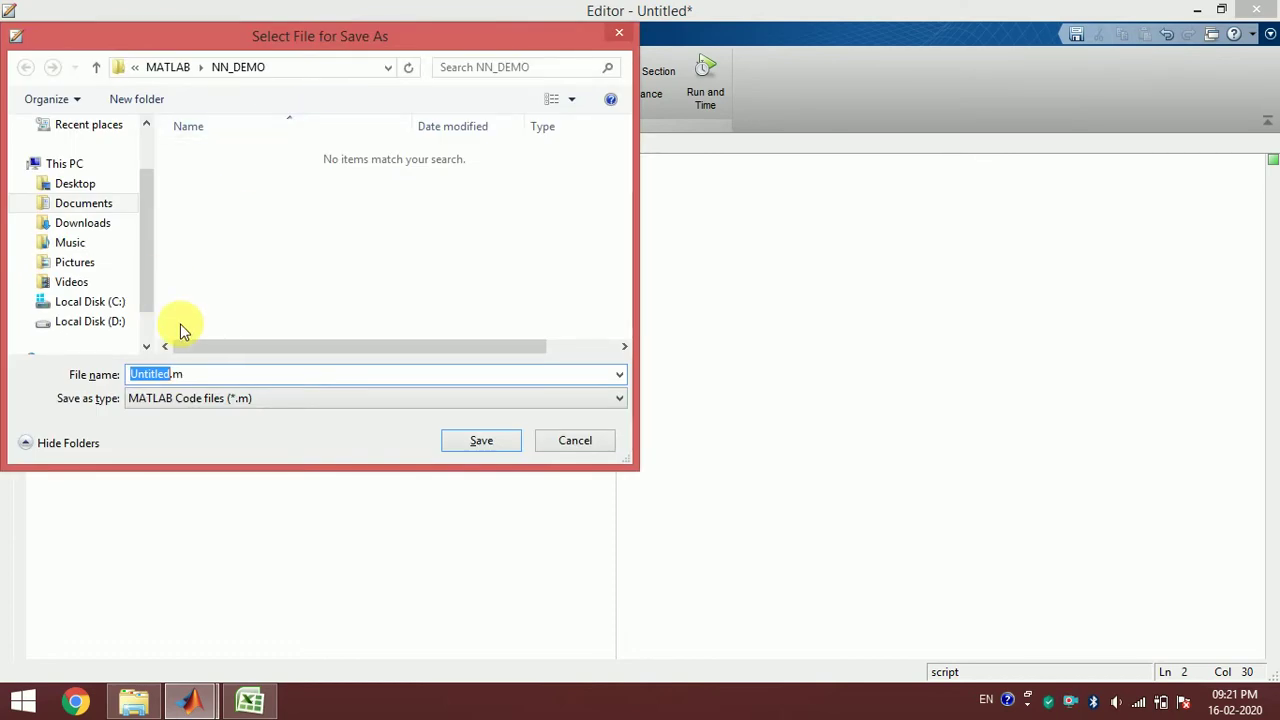
# Step: Save the script as read_data.m
pyautogui.press('Right')
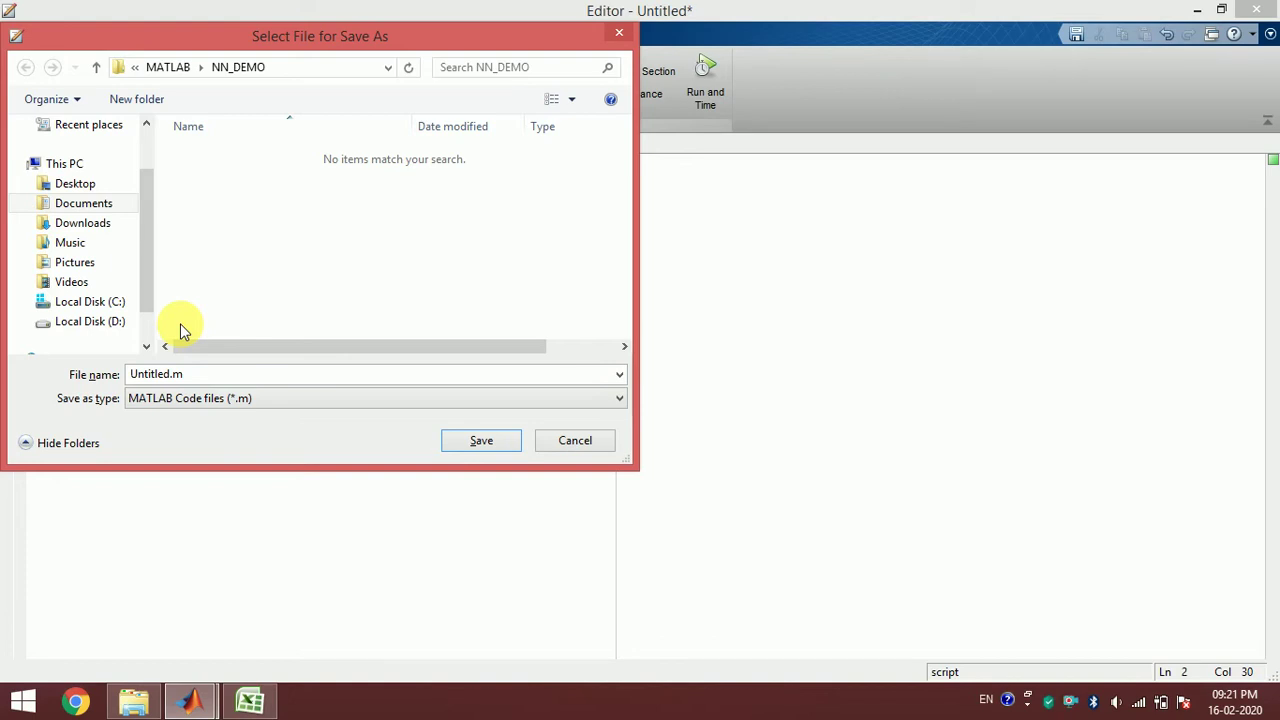
pyautogui.doubleClick(178, 374)
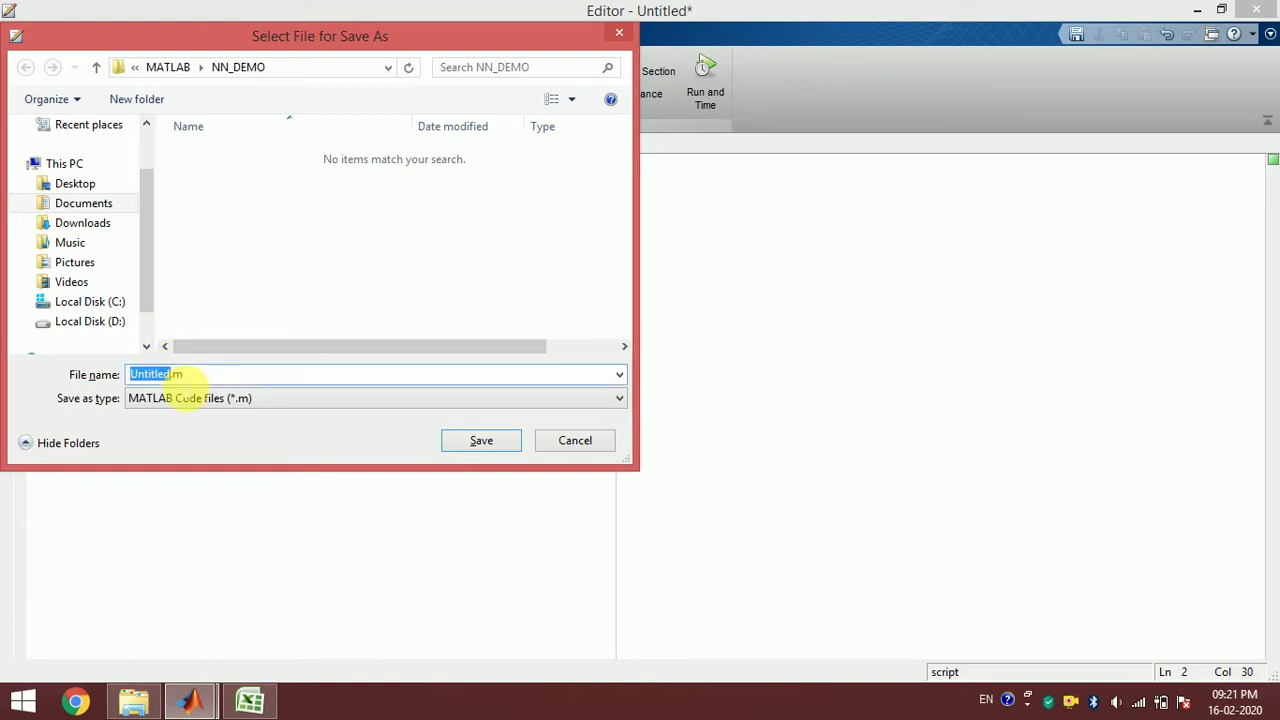
pyautogui.write('read_data')
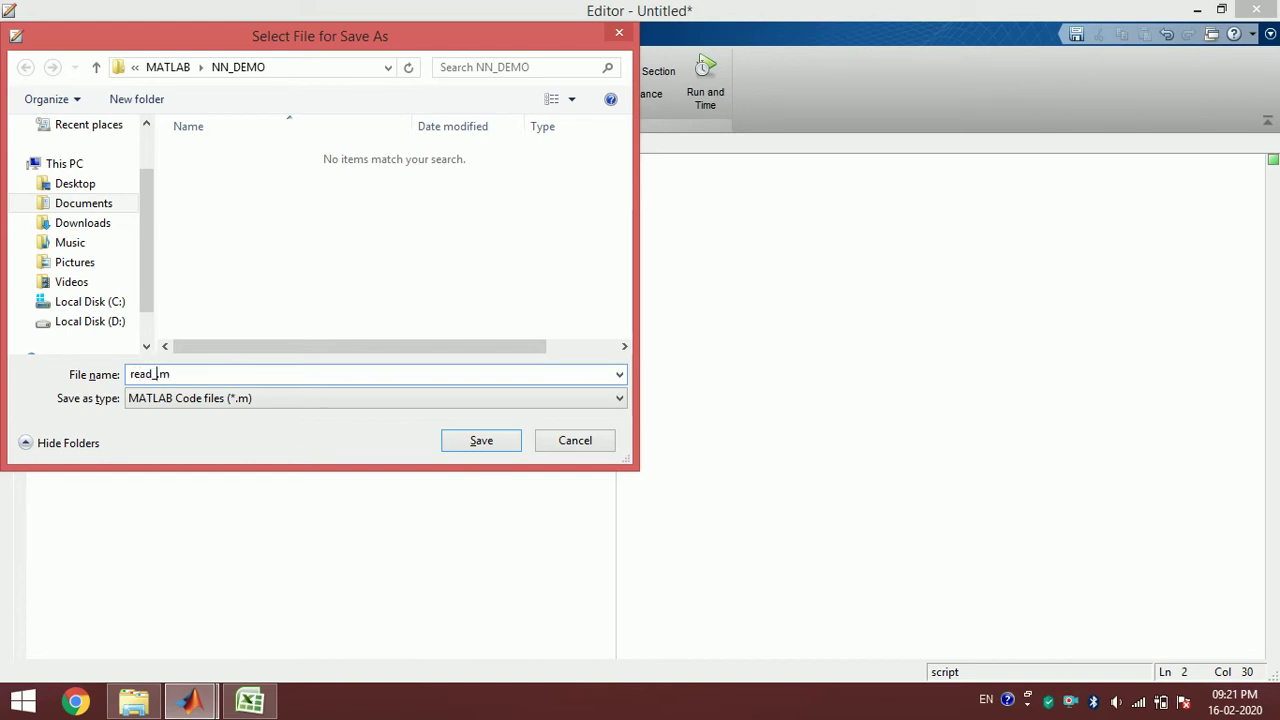
pyautogui.press('Return')
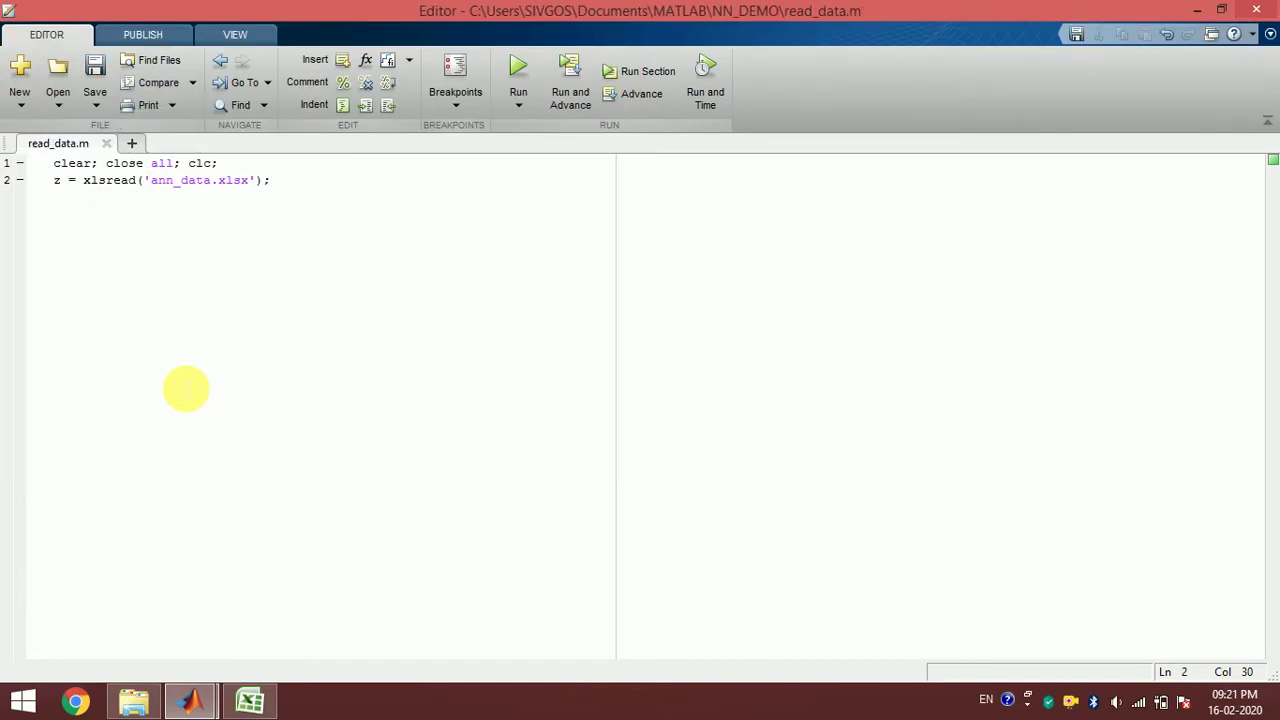
# Step: Run read_data.m and confirm z is loaded as a 176x7 double in the Workspace
pyautogui.press('F5')
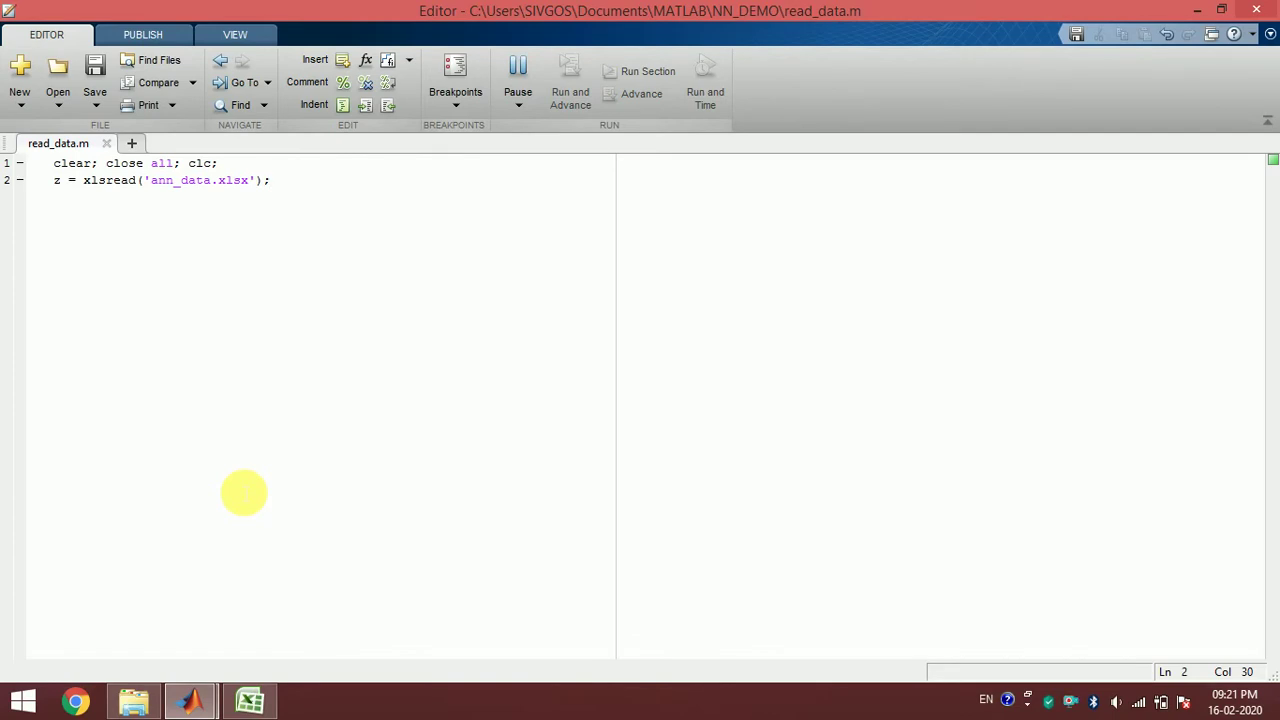
pyautogui.moveTo(190, 700)
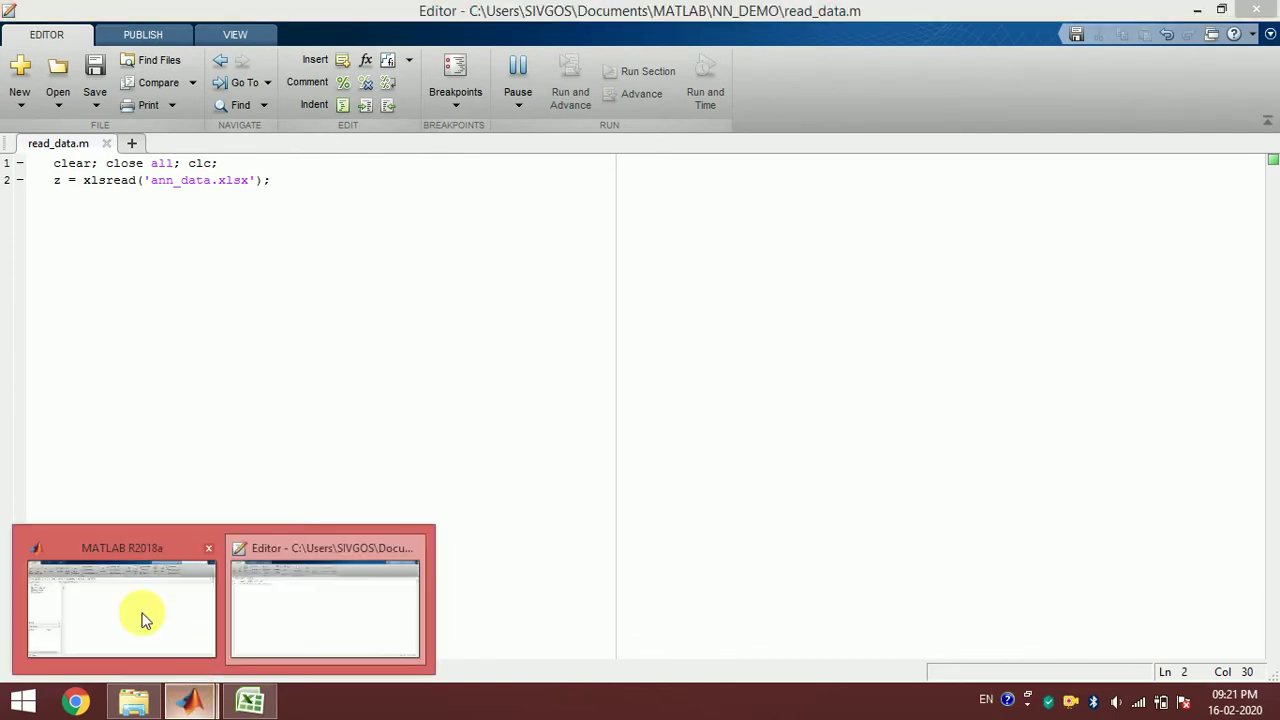
pyautogui.click(122, 568)
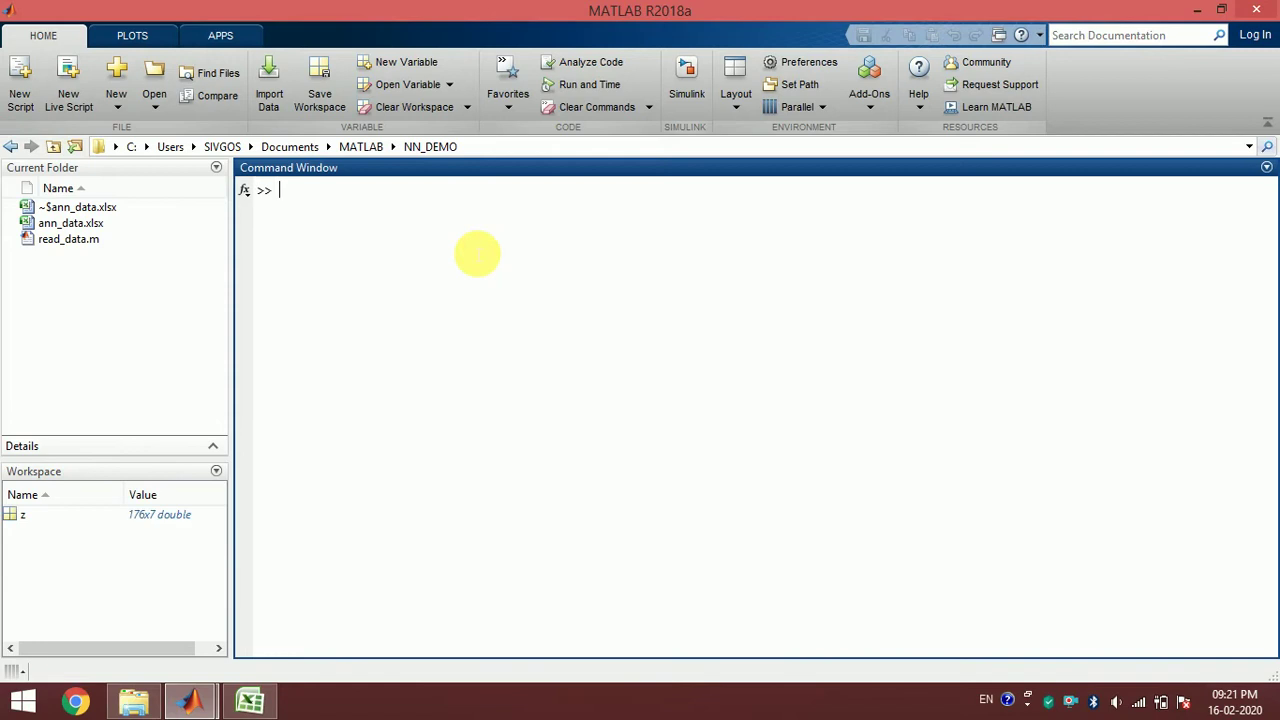
pyautogui.click(26, 515)
pyautogui.click(337, 366)
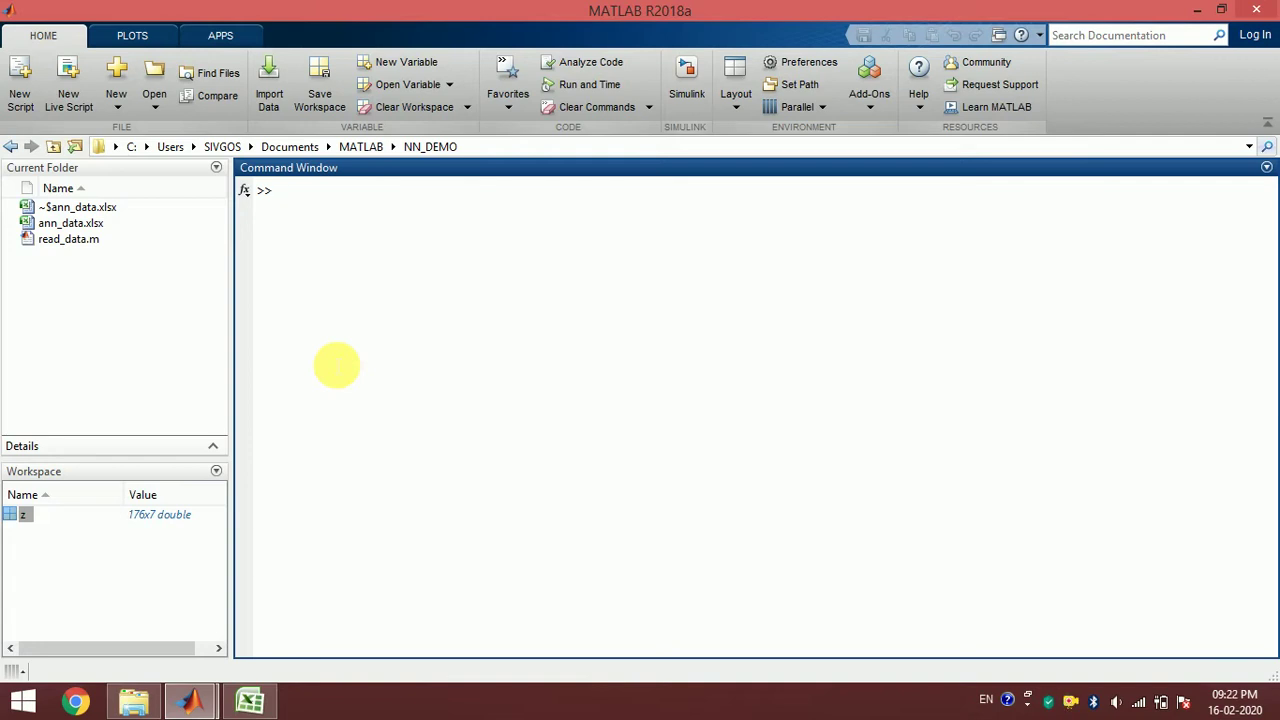
pyautogui.click(250, 700)
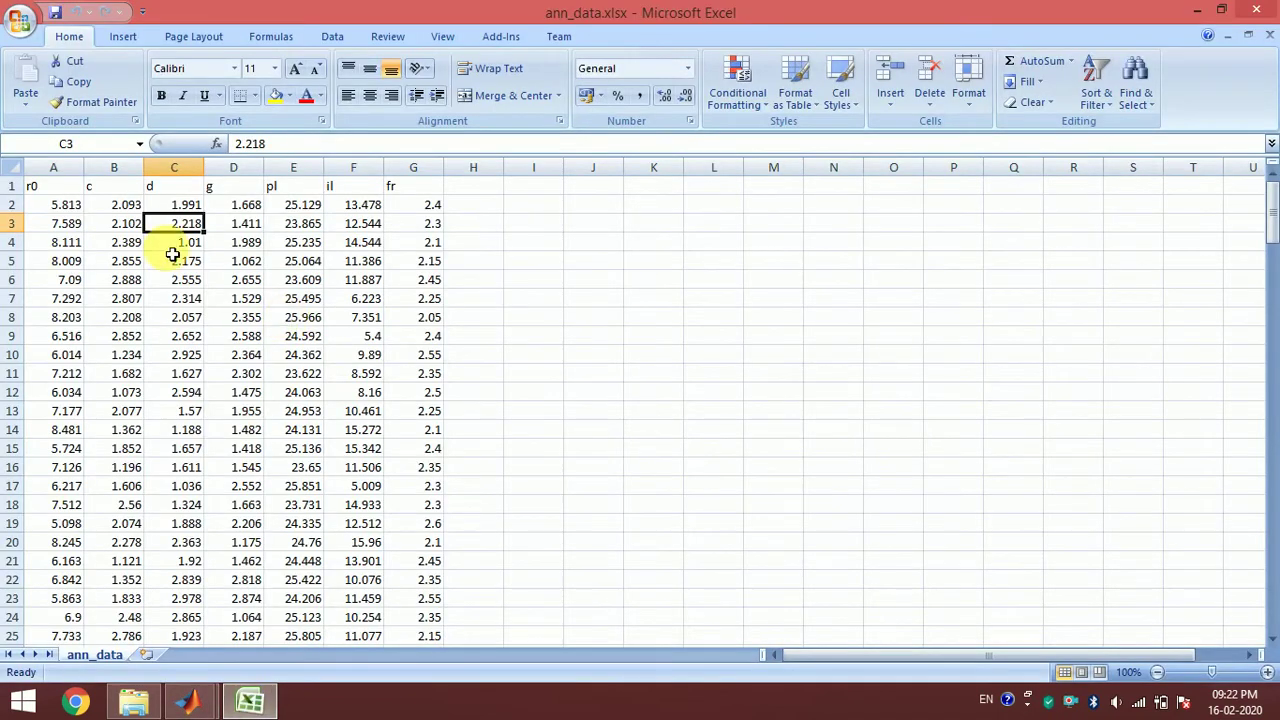
# Step: Check the data extent from A2 down to row 177 and the r0 header in A1
pyautogui.click(76, 205)
pyautogui.hotkey('ctrl', 'Down')
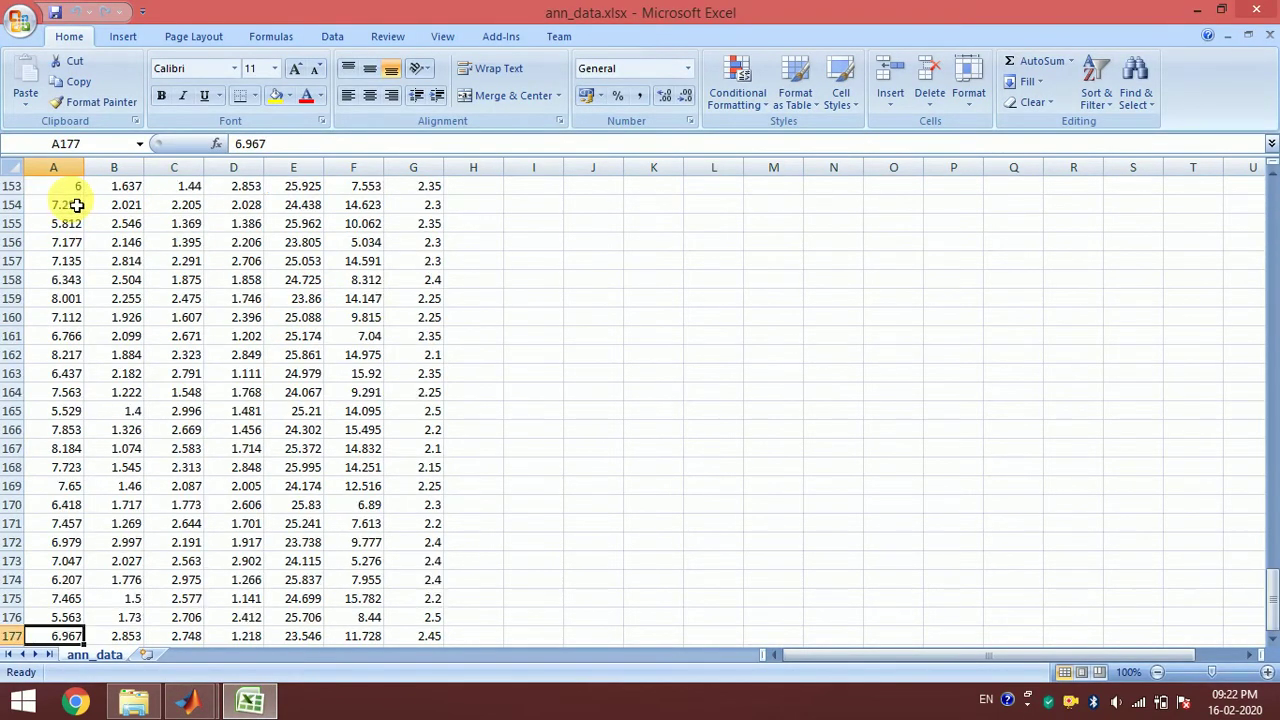
pyautogui.hotkey('ctrl', 'Up')
pyautogui.press('Down')
pyautogui.press('Up')
pyautogui.press('Down')
pyautogui.press('Up')
pyautogui.press('Down')
# Step: Select the first data row across columns A2:G2, then return to MATLAB
pyautogui.hotkey('ctrl', 'Down')
pyautogui.hotkey('ctrl', 'Up')
pyautogui.press('Down')
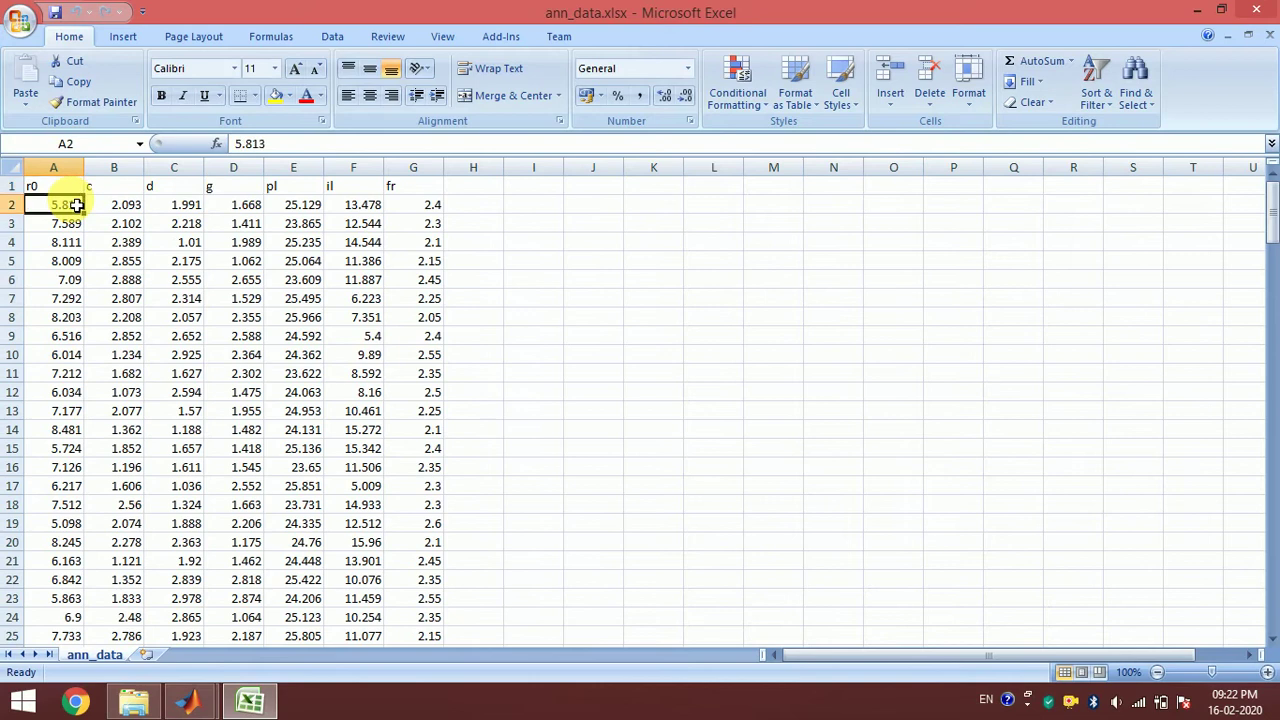
pyautogui.hotkey('shift', 'Right')
pyautogui.hotkey('shift', 'Right')
pyautogui.hotkey('shift', 'Right')
pyautogui.hotkey('shift', 'Right')
pyautogui.hotkey('shift', 'Right')
pyautogui.hotkey('shift', 'Right')
pyautogui.click(76, 204)
pyautogui.click(184, 697)
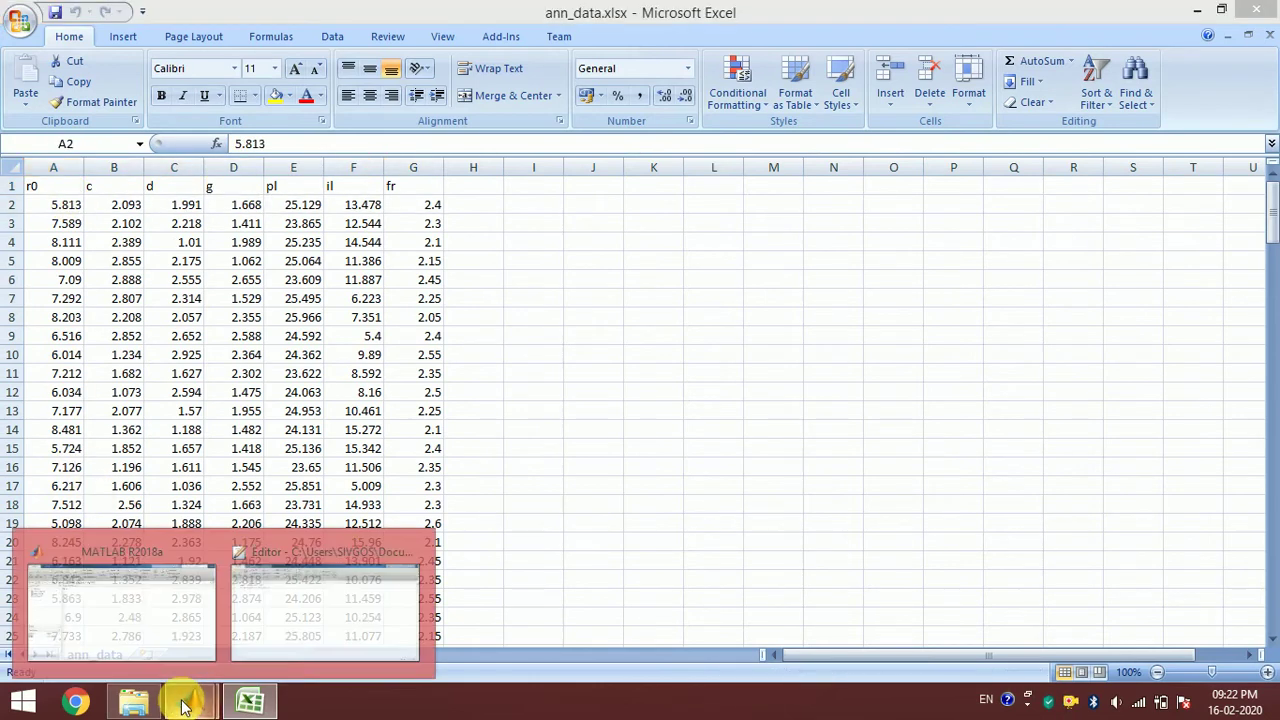
# Step: Display z in the Command Window and scroll through its 176x7 values
pyautogui.click(107, 603)
pyautogui.click(443, 337)
pyautogui.write('z')
pyautogui.press('Return')
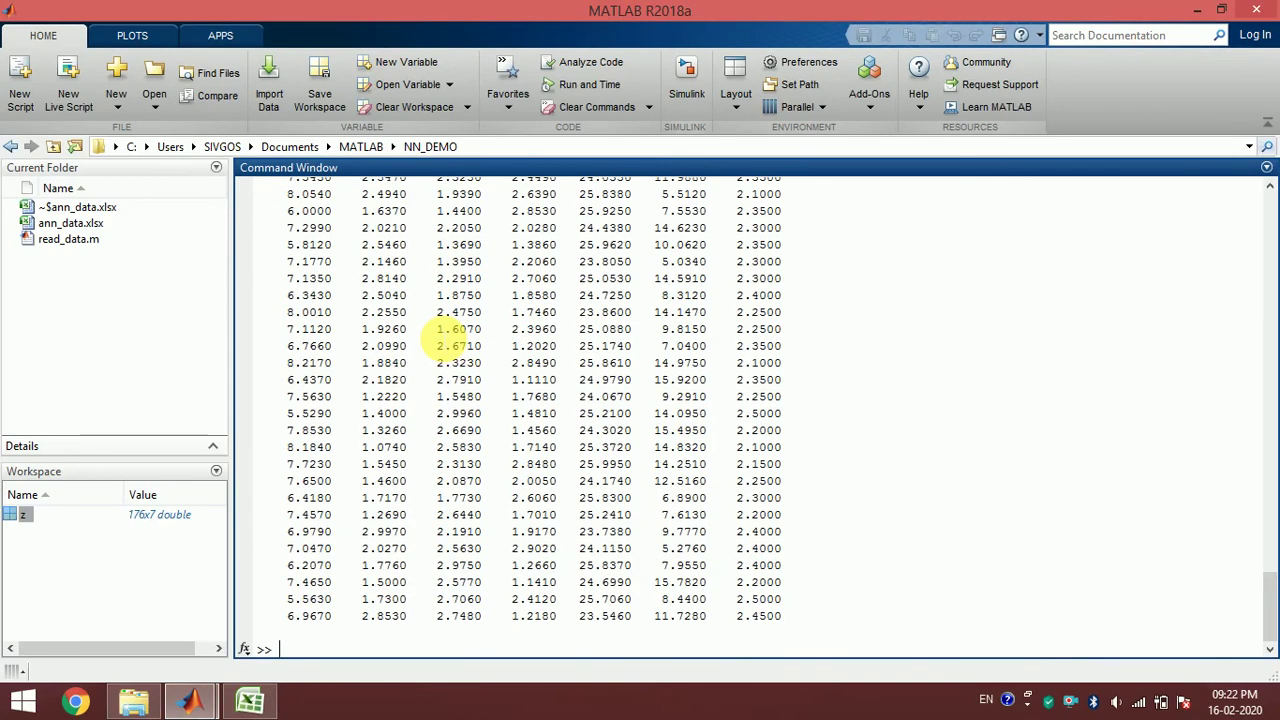
pyautogui.scroll(20, 447, 340)
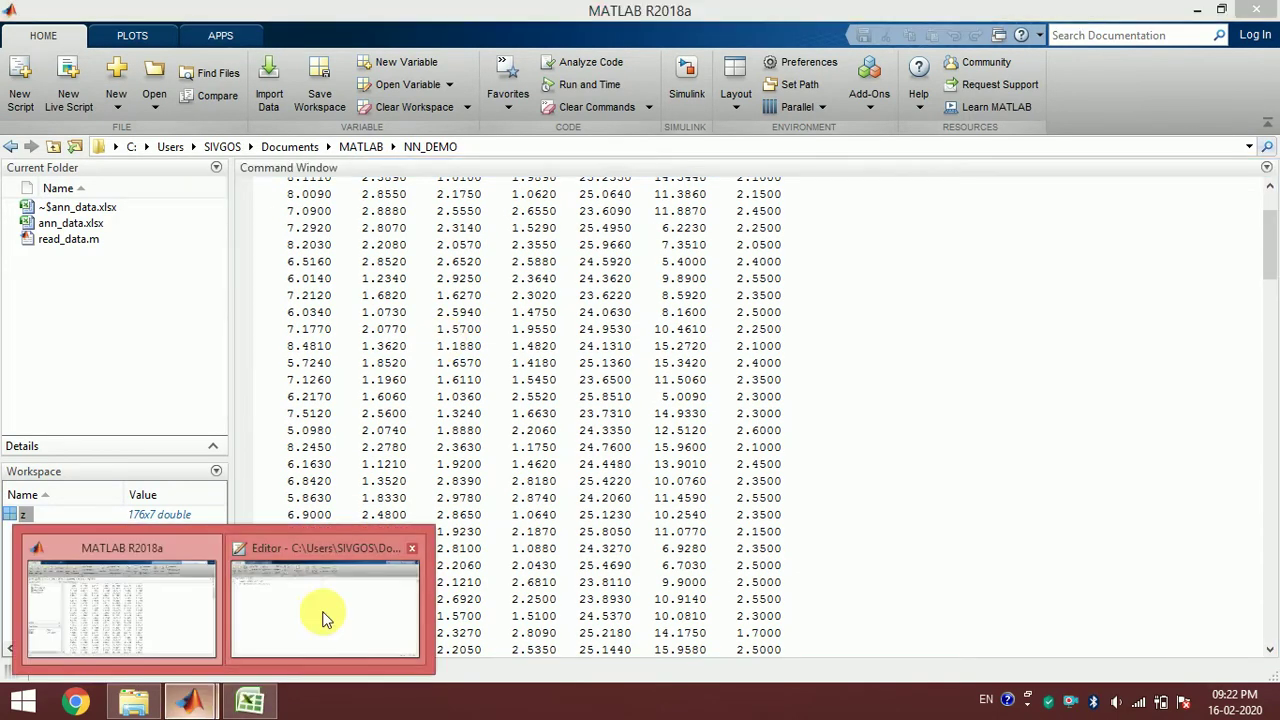
pyautogui.scroll(3, 460, 392)
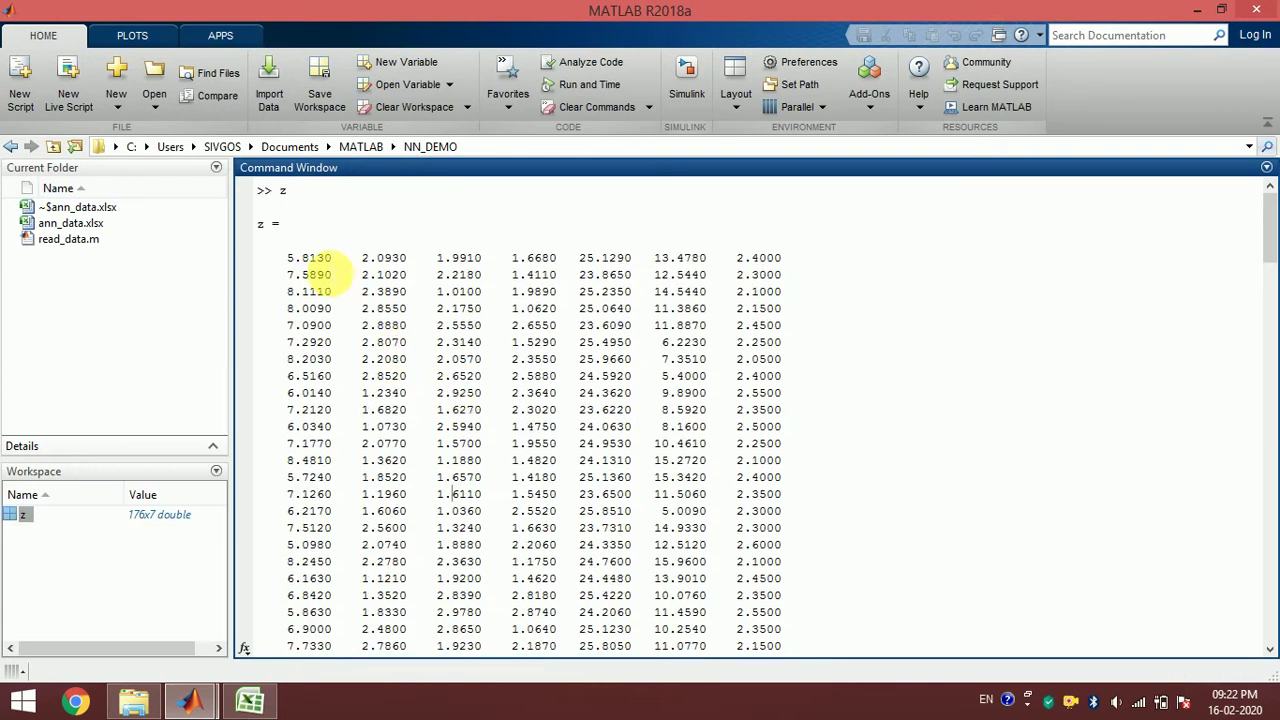
pyautogui.moveTo(281, 257); pyautogui.dragTo(612, 615)
pyautogui.click(612, 612)
pyautogui.scroll(-20, 605, 395)
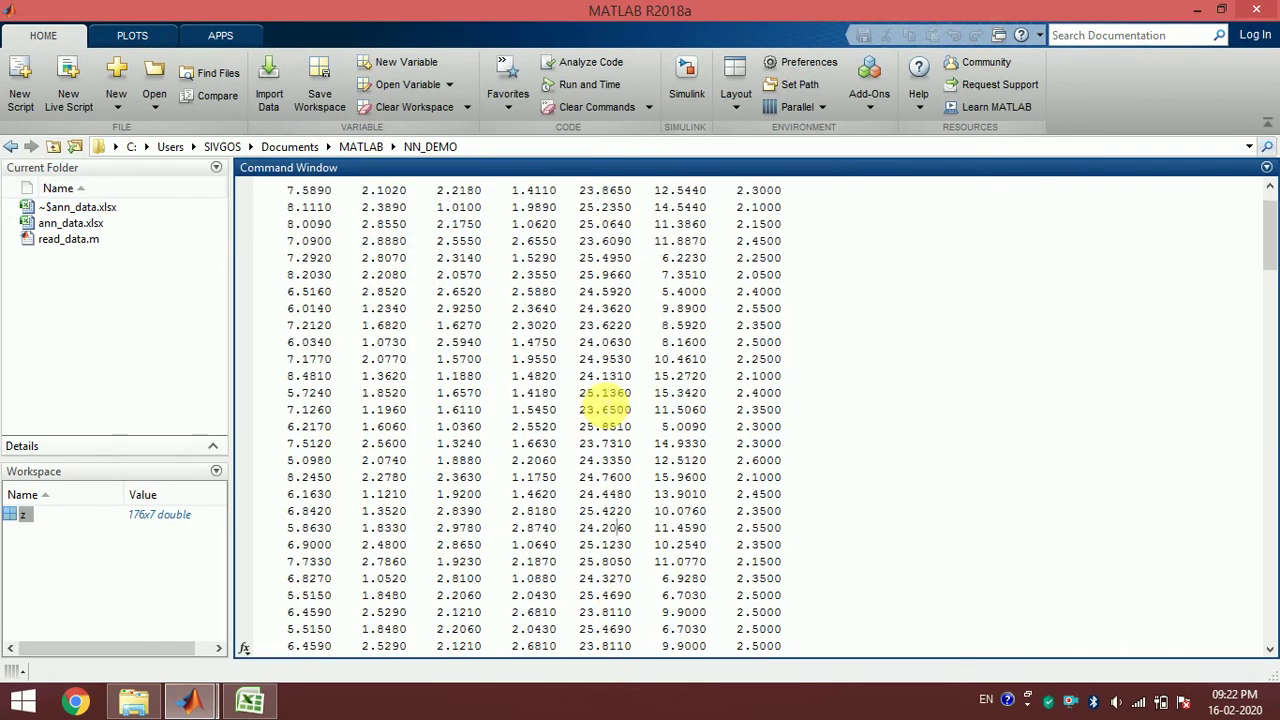
pyautogui.scroll(-5, 612, 376)
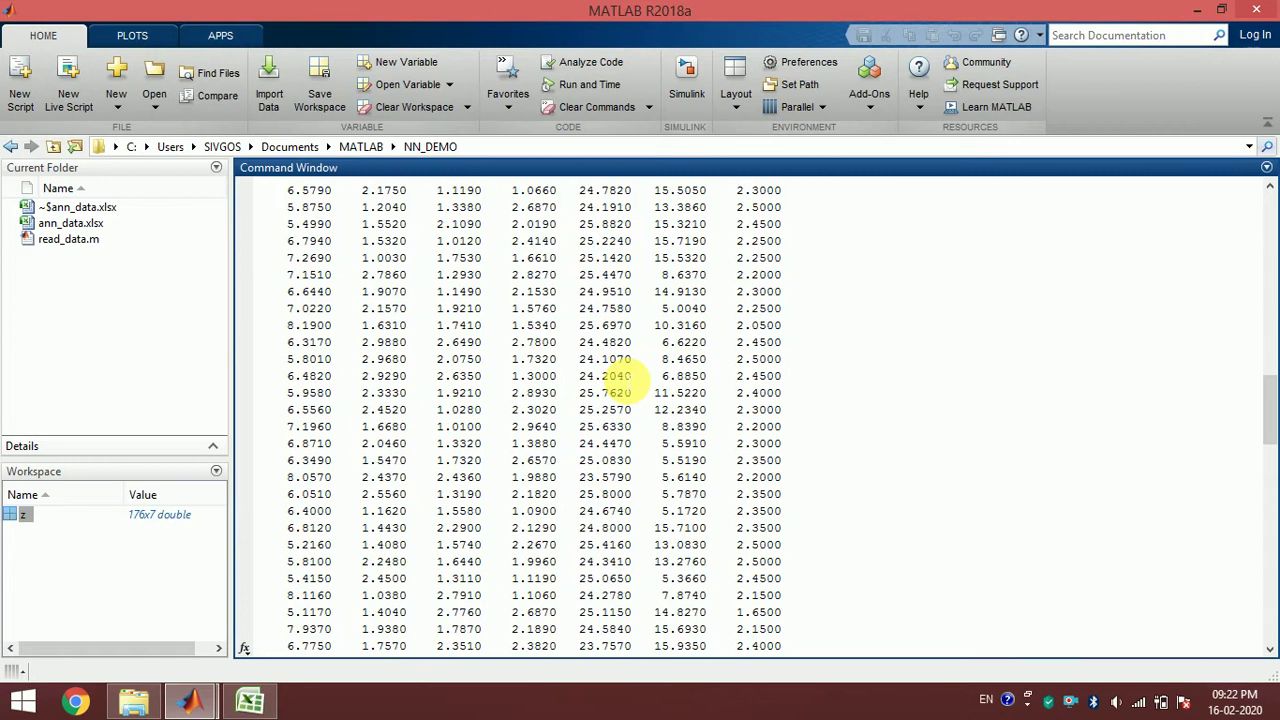
# Step: Go back to read_data.m in the Editor, with the cursor in the script
pyautogui.click(190, 700)
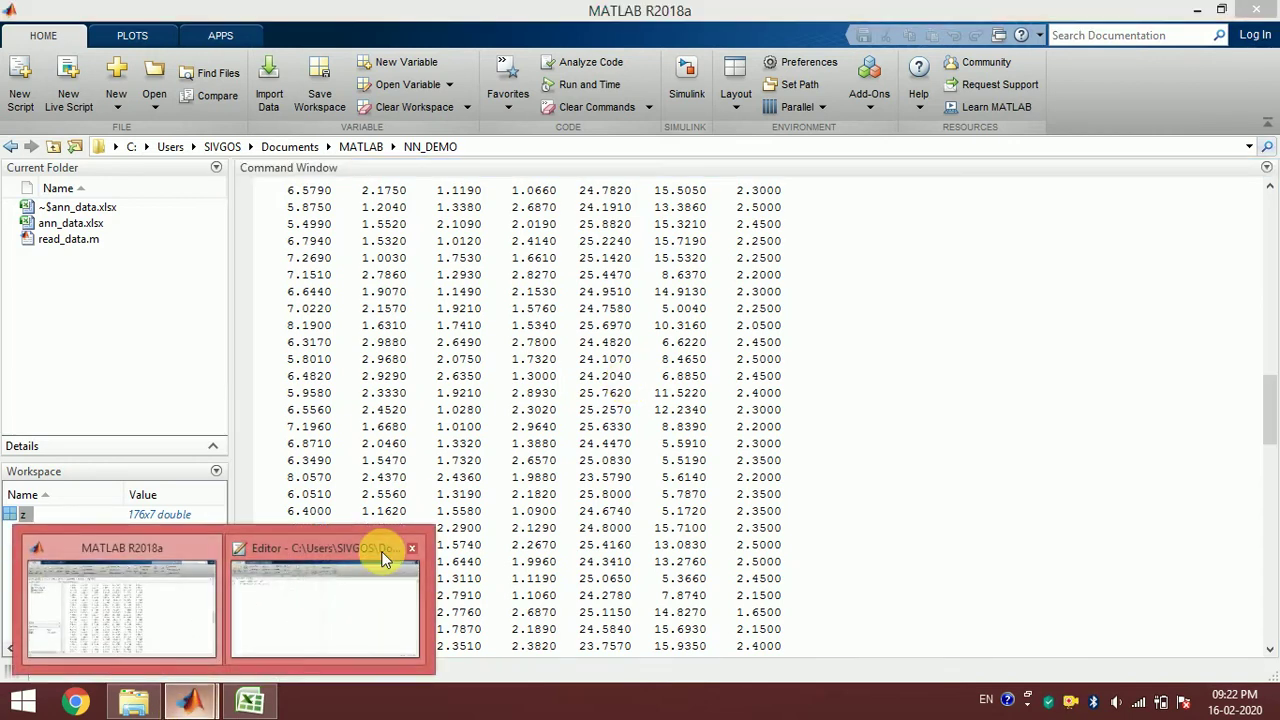
pyautogui.click(380, 551)
pyautogui.click(327, 170)
# Step: Add line 3, n = randperm(176);, to read_data.m
pyautogui.press('Return')
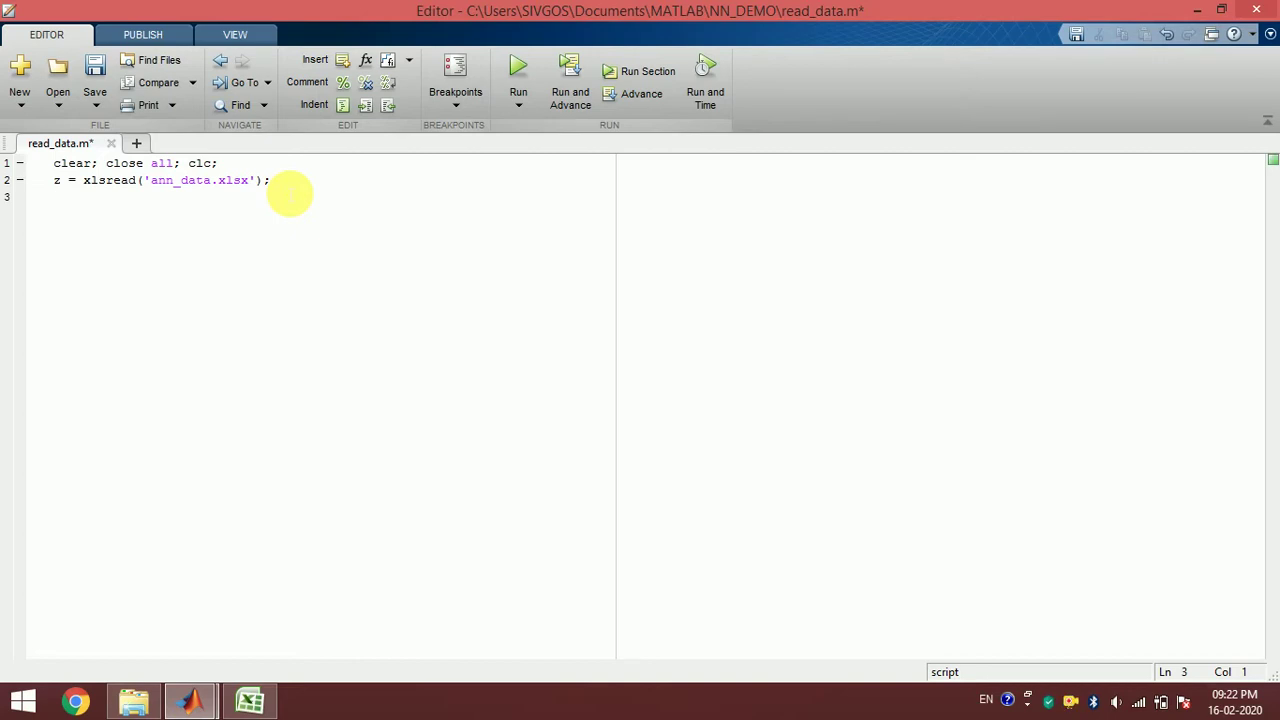
pyautogui.press('Up')
pyautogui.write('n')
pyautogui.press('BackSpace')
pyautogui.press('BackSpace')
pyautogui.write('n')
pyautogui.press('BackSpace')
pyautogui.write('= randperm(176);')
pyautogui.press('Return')
# Step: Save and run read_data.m, then switch to the main MATLAB window
pyautogui.hotkey('ctrl', 's')
pyautogui.click(188, 700)
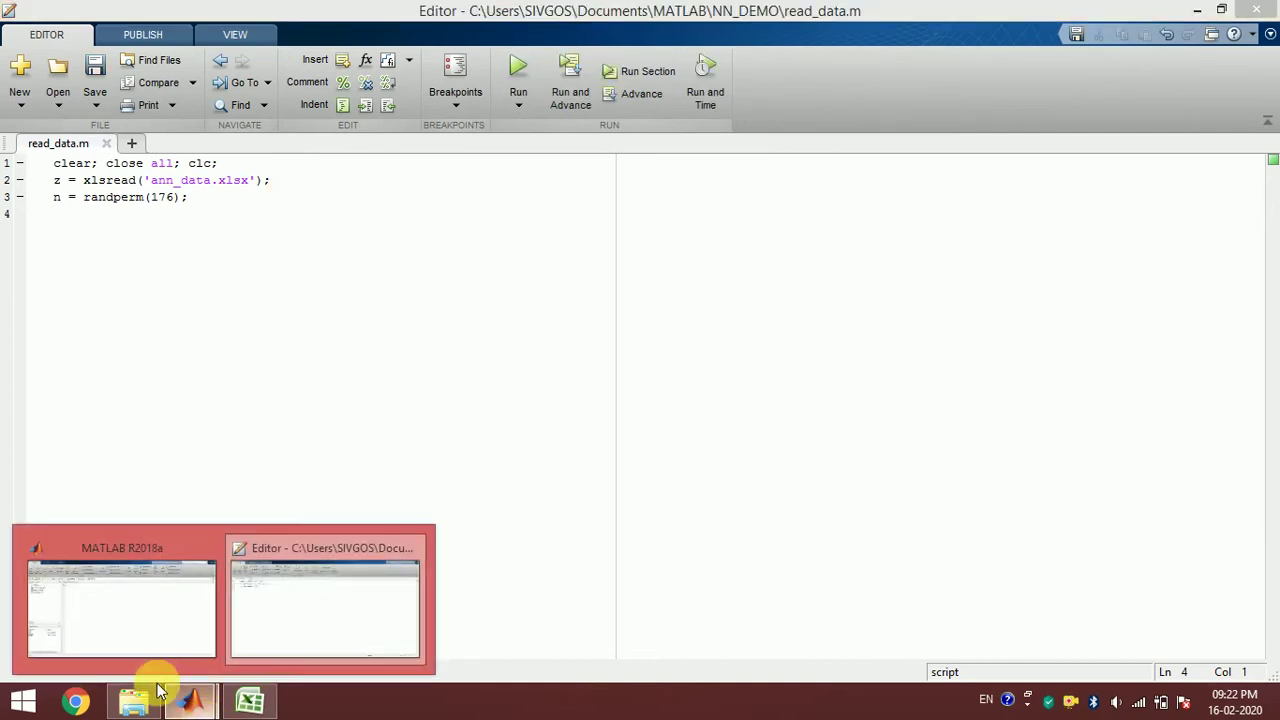
pyautogui.click(91, 583)
# Step: Print n's 176 shuffled values, then go back to read_data.m in the Editor
pyautogui.write('n')
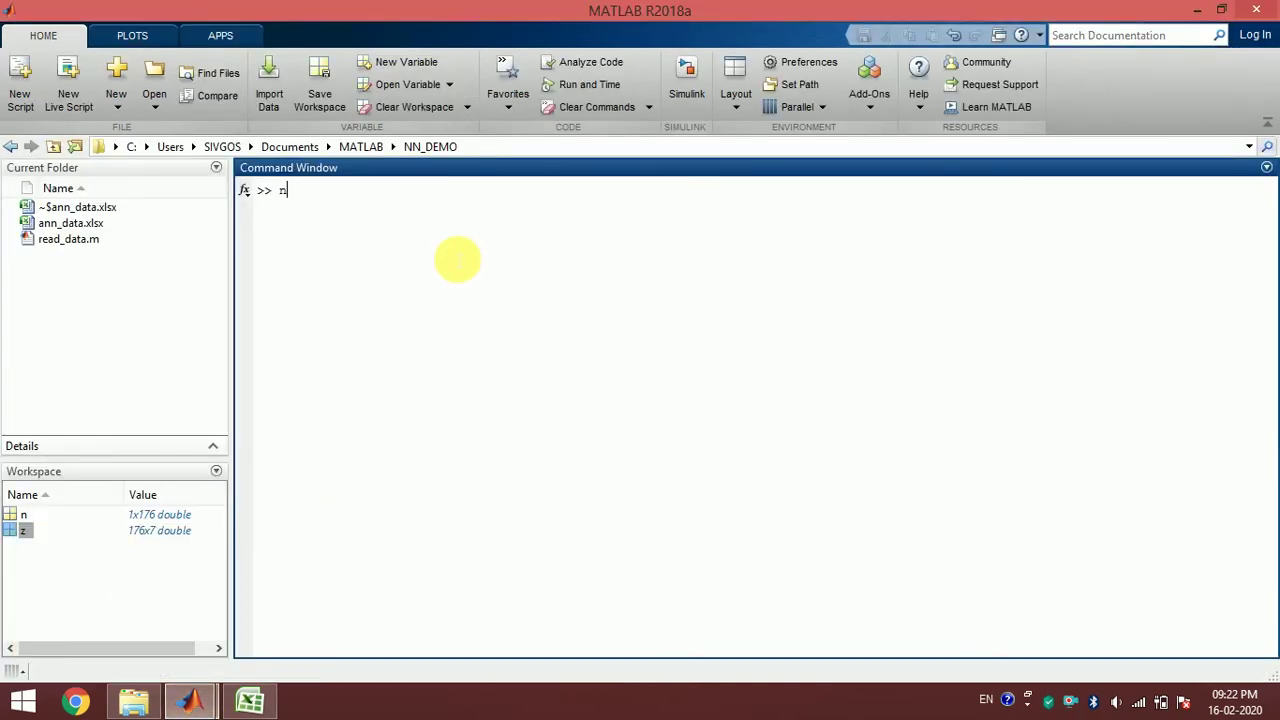
pyautogui.press('Return')
pyautogui.scroll(5, 458, 258)
pyautogui.scroll(-5, 458, 258)
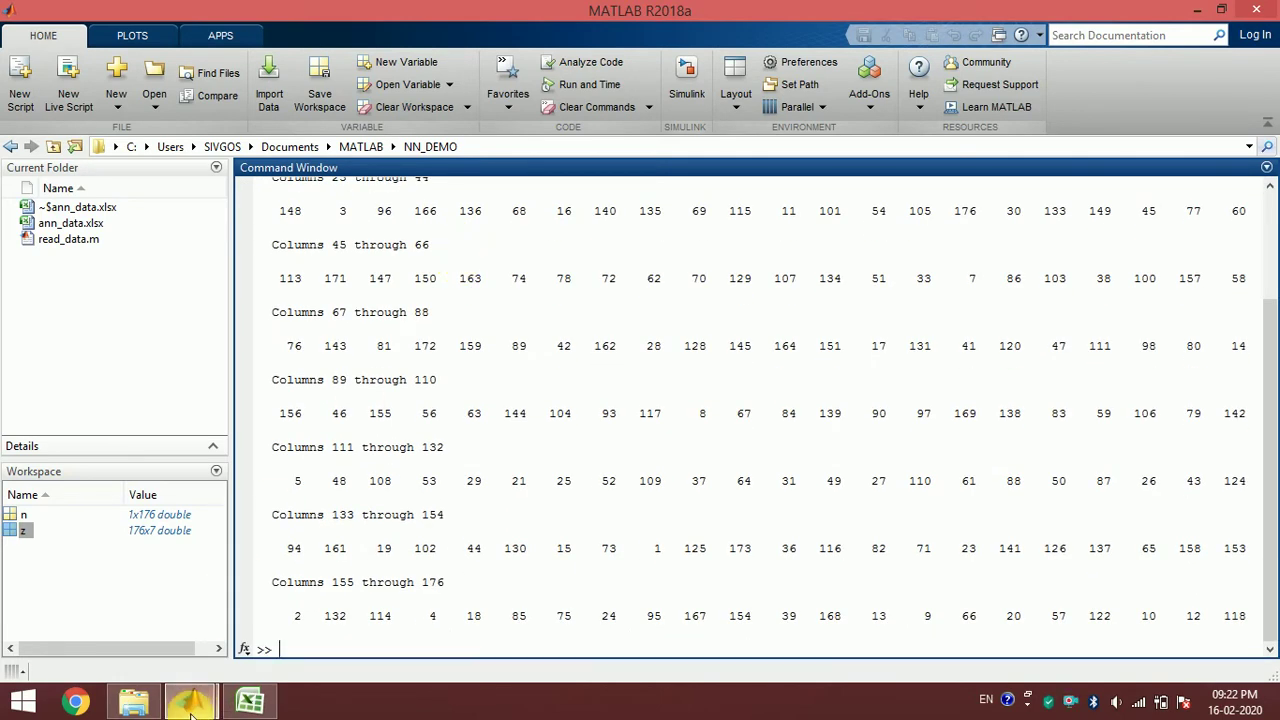
pyautogui.moveTo(190, 700)
pyautogui.click(338, 563)
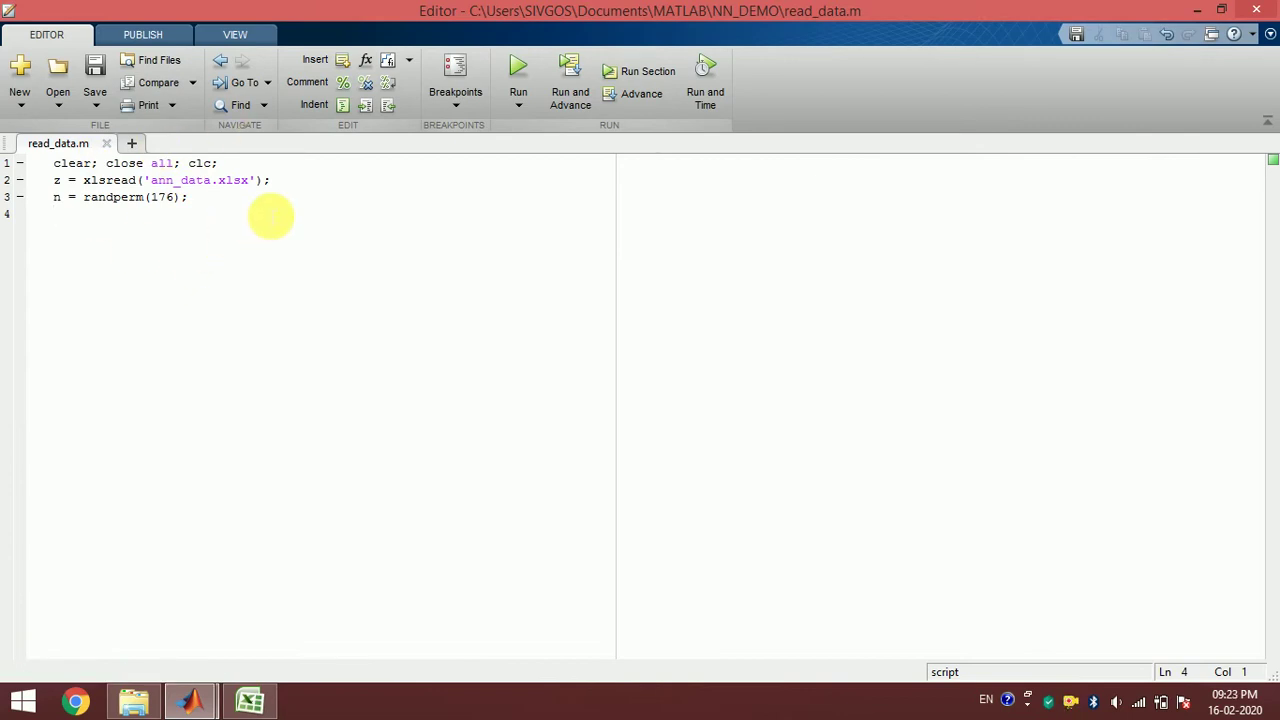
# Step: Add input_train = z(n(1:120),1:6); as line 4 and duplicate it onto line 5
pyautogui.write('input')
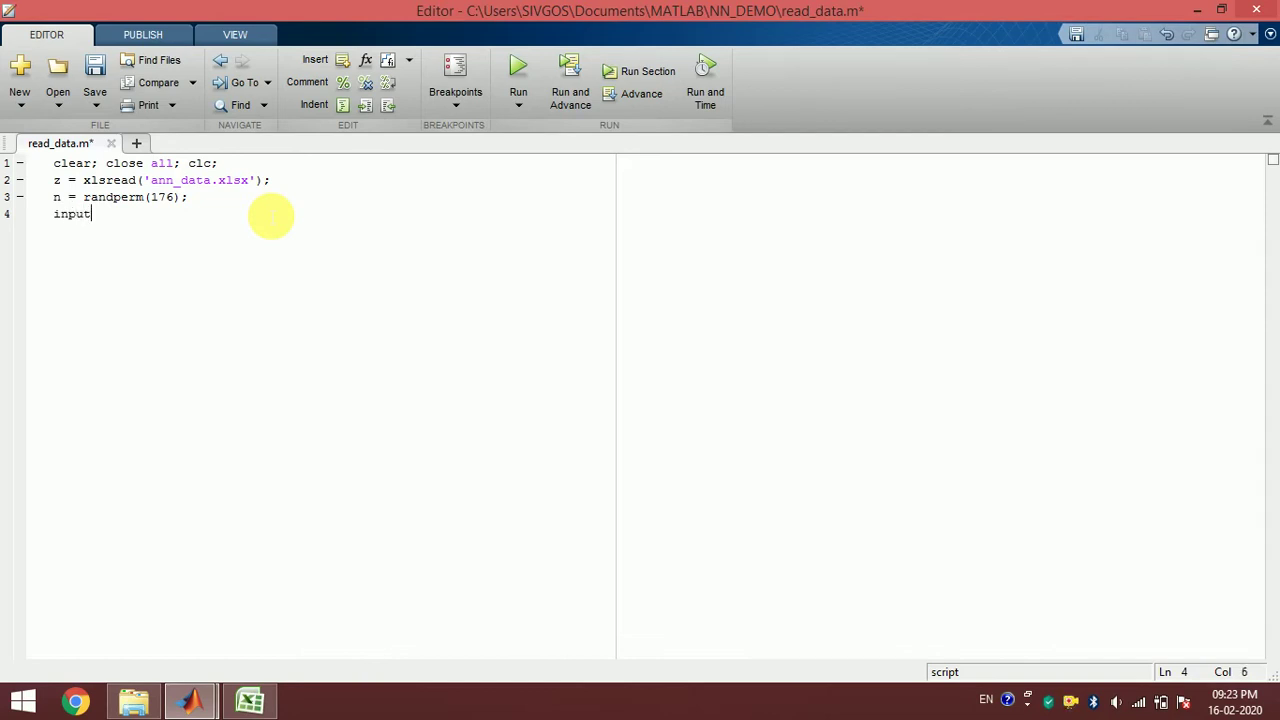
pyautogui.write('_train = ')
pyautogui.write('z')
pyautogui.write('(n')
pyautogui.write('(1:2')
pyautogui.write('20')
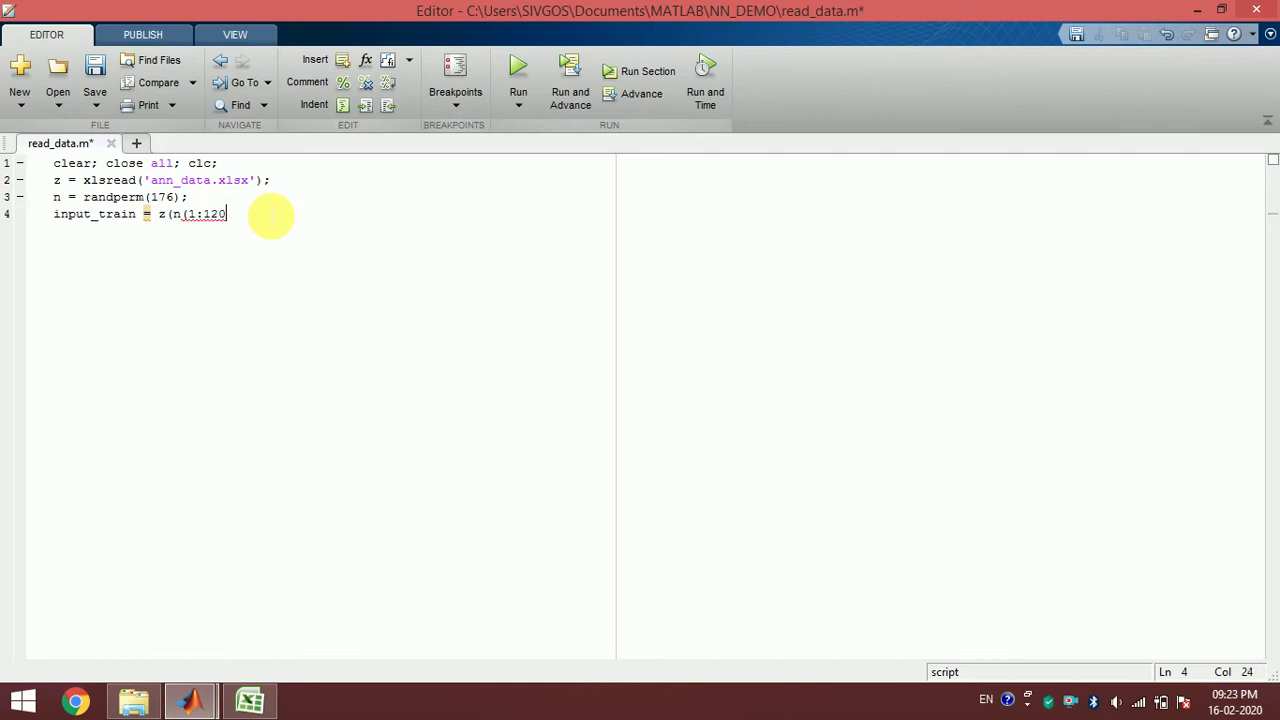
pyautogui.write('),1:6);')
pyautogui.press('Return')
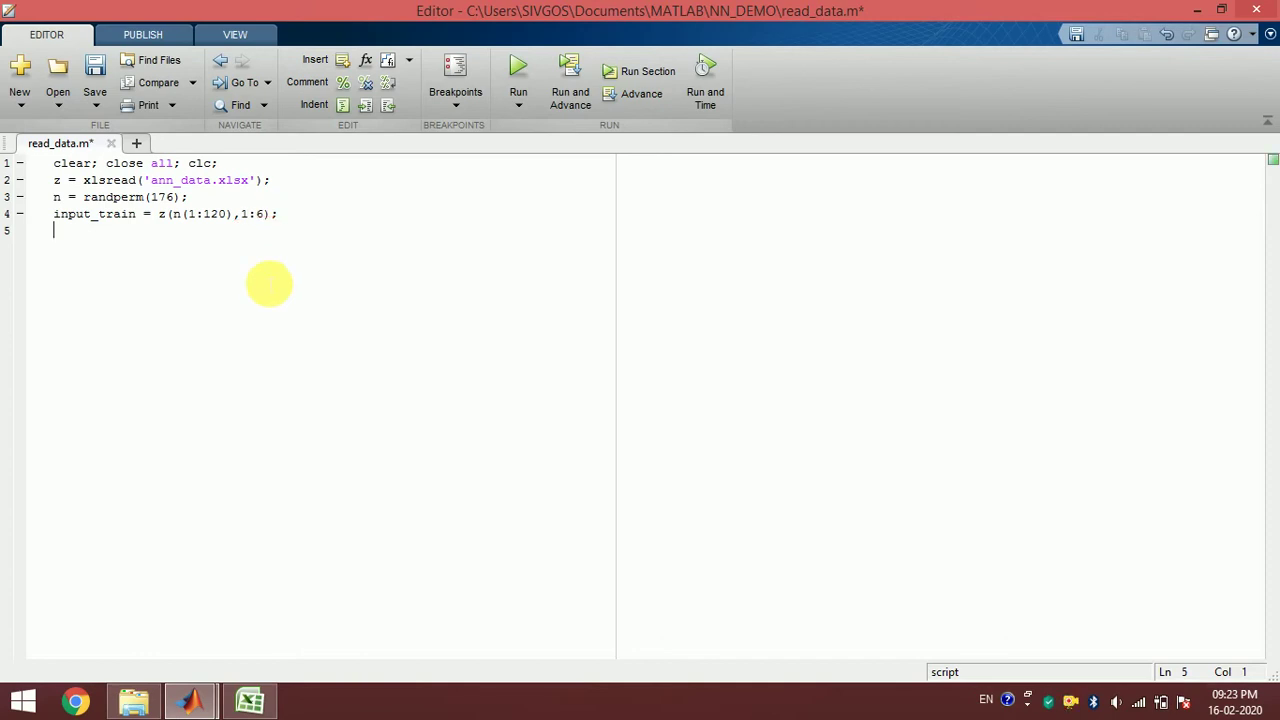
pyautogui.press('Up')
pyautogui.hotkey('shift', 'End')
pyautogui.hotkey('ctrl', 'c')
pyautogui.press('Down')
pyautogui.hotkey('ctrl', 'v')
# Step: Edit the copied line into target_train = z(n(1:120),7);
pyautogui.press('Home')
pyautogui.hotkey('shift', 'Right')
pyautogui.hotkey('shift', 'Right')
pyautogui.hotkey('shift', 'Right')
pyautogui.hotkey('shift', 'Right')
pyautogui.hotkey('shift', 'Right')
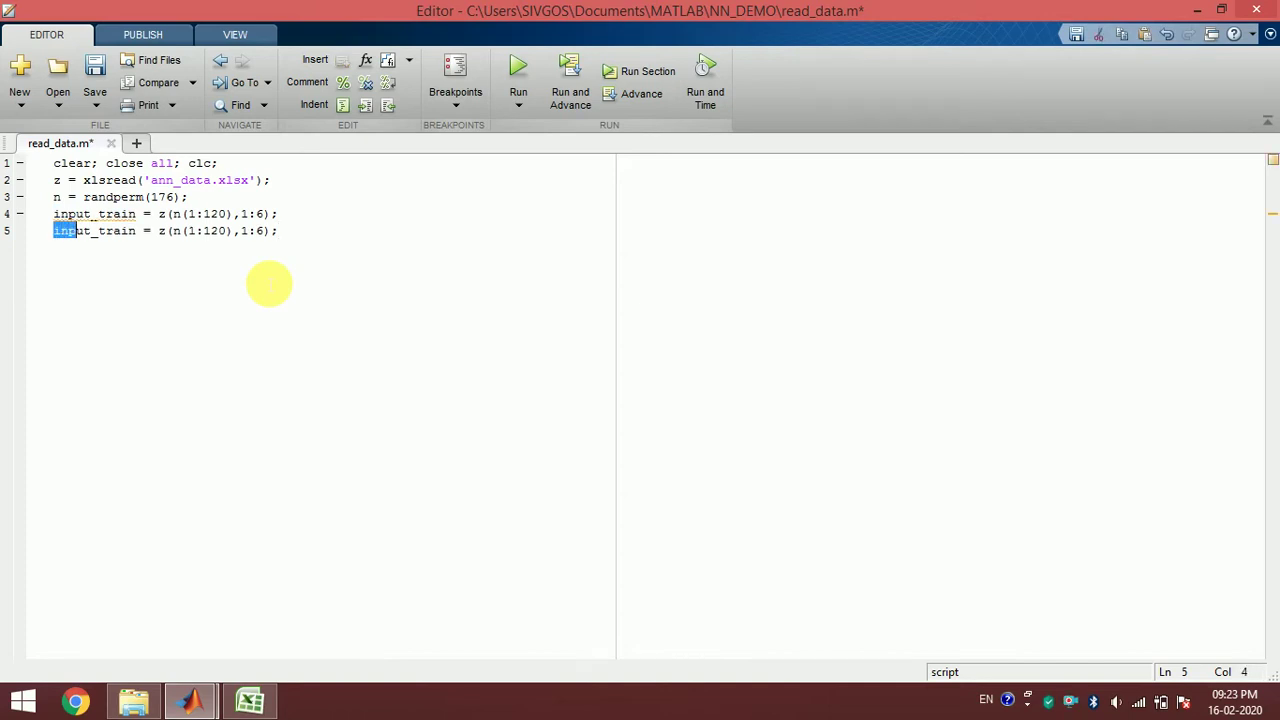
pyautogui.write('target')
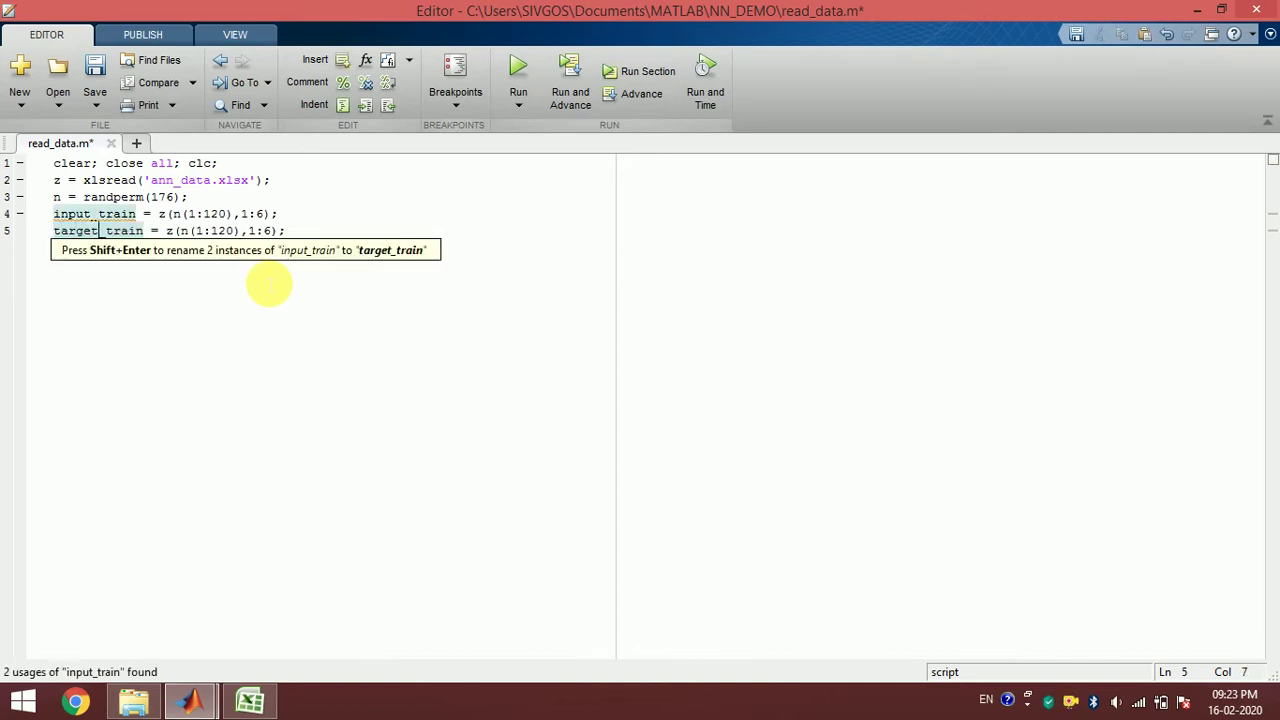
pyautogui.press('Right')
pyautogui.press('Right')
pyautogui.press('Right')
pyautogui.press('Right')
pyautogui.press('Right')
pyautogui.press('Right')
pyautogui.press('Right')
pyautogui.press('Right')
pyautogui.press('Right')
pyautogui.press('Right')
pyautogui.press('Right')
pyautogui.press('Right')
pyautogui.press('Right')
pyautogui.press('Right')
pyautogui.press('Right')
pyautogui.press('Right')
pyautogui.press('Right')
pyautogui.press('Right')
pyautogui.press('Right')
pyautogui.press('Right')
pyautogui.press('Right')
pyautogui.press('Right')
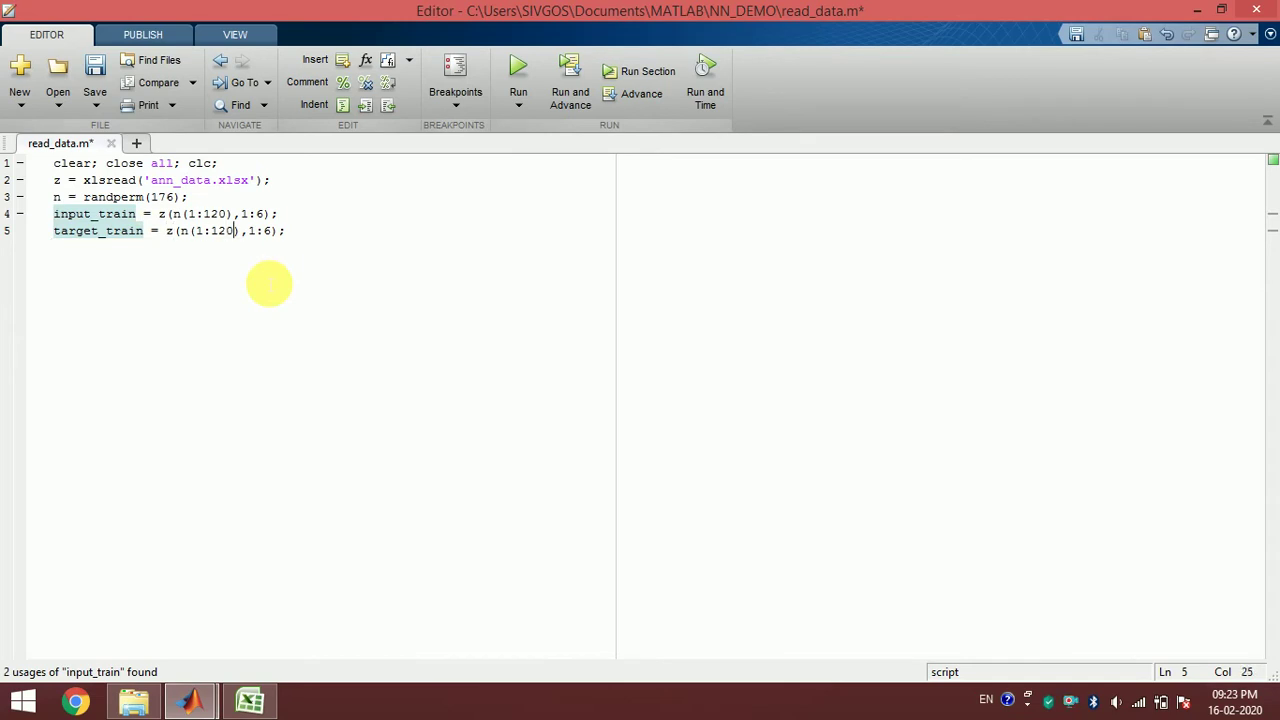
pyautogui.hotkey('shift', 'Left')
pyautogui.hotkey('shift', 'Right')
pyautogui.hotkey('shift', 'Right')
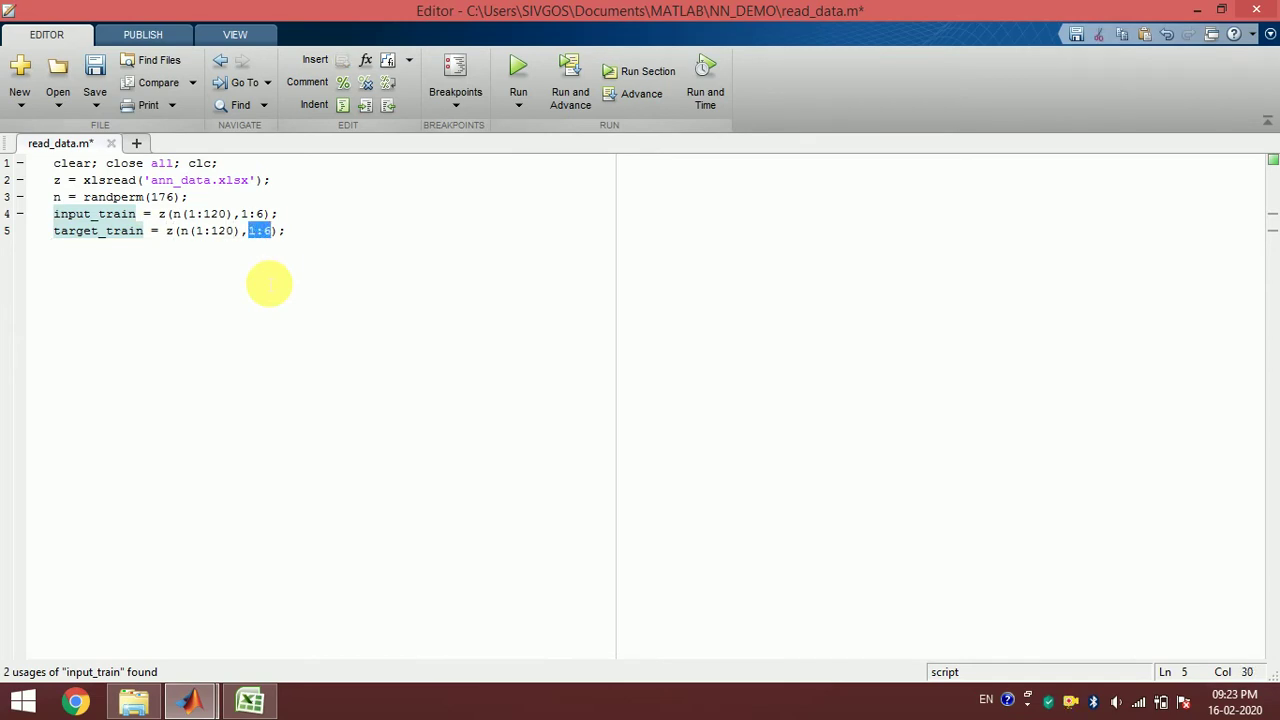
pyautogui.write('7')
pyautogui.press('End')
pyautogui.press('Return')
pyautogui.write('in')
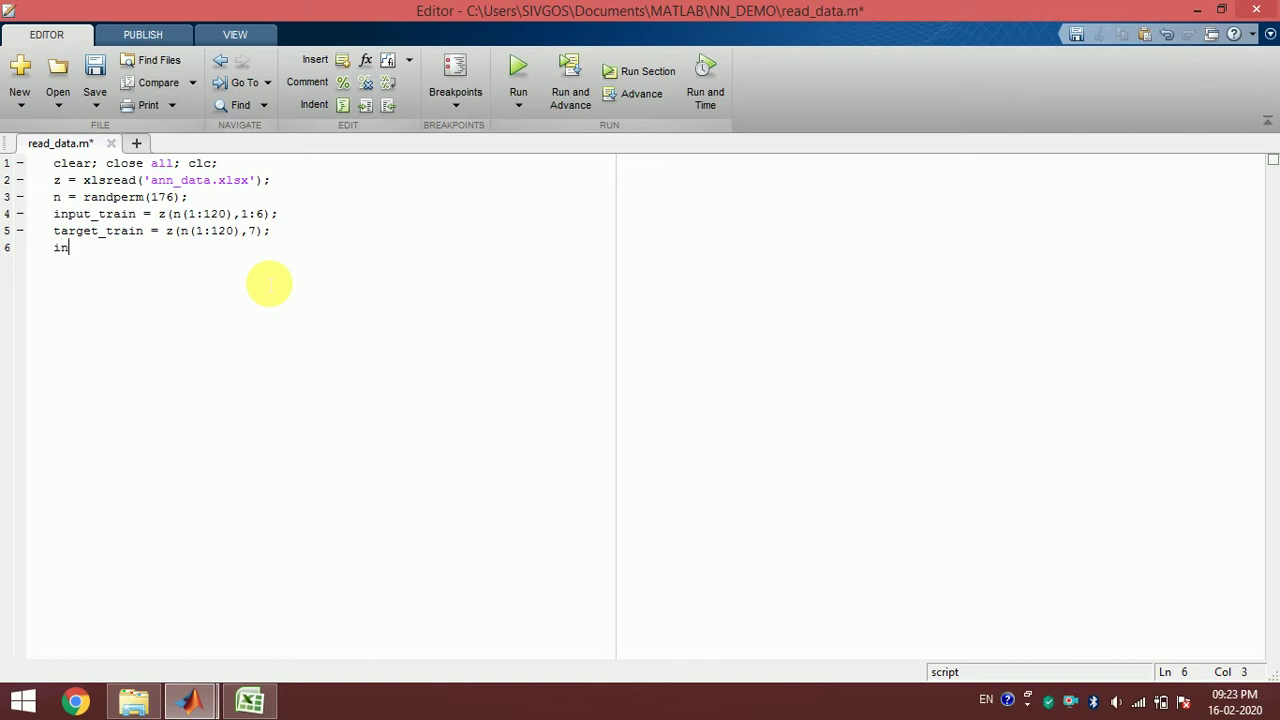
pyautogui.write('put_test = z(n()')
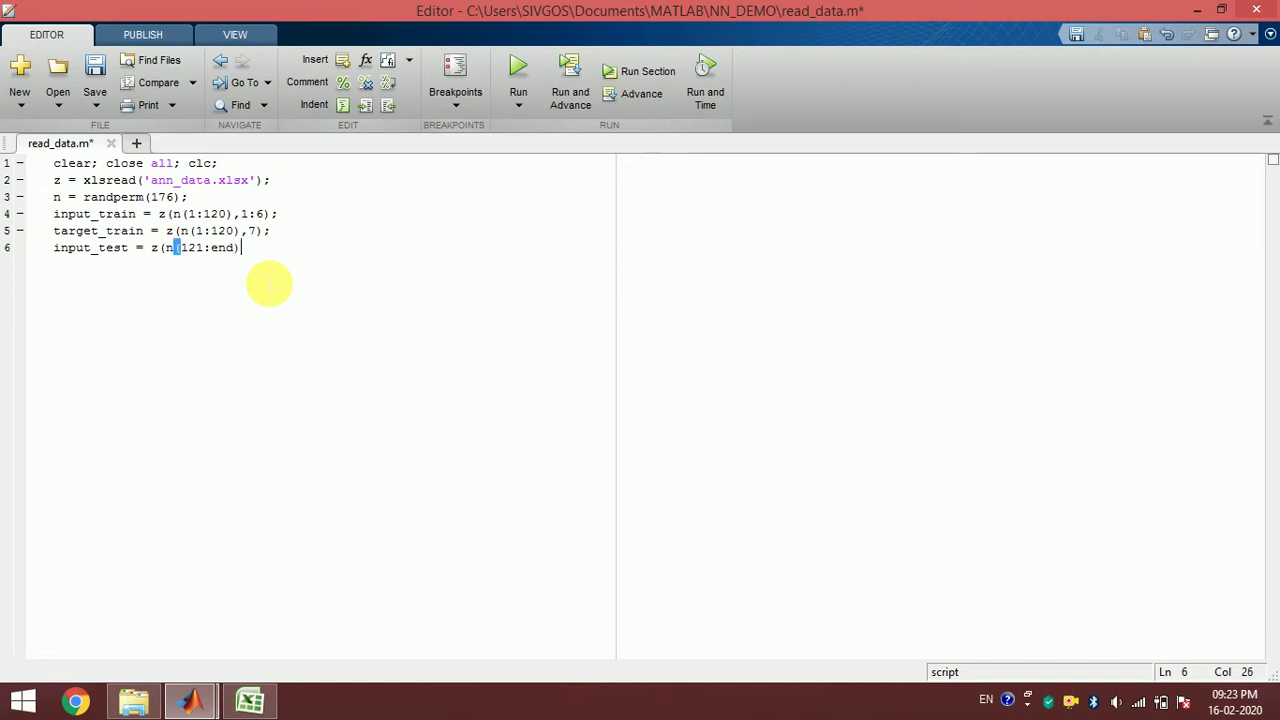
pyautogui.write(',1:6);')
pyautogui.press('Return')
pyautogui.press('BackSpace')
pyautogui.press('BackSpace')
pyautogui.write('target_test')
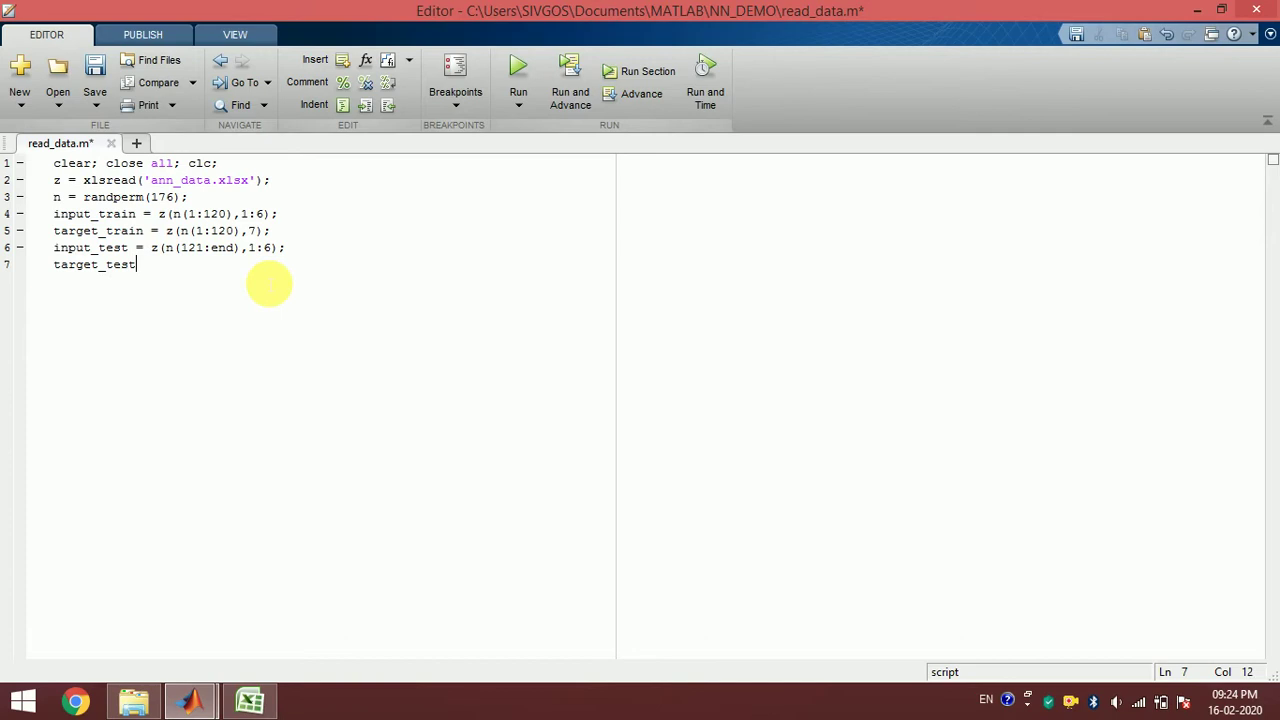
pyautogui.write(' = z(n(121:end),7);')
# Step: Save and run the finished read_data.m script
pyautogui.click(517, 62)
pyautogui.moveTo(185, 700)
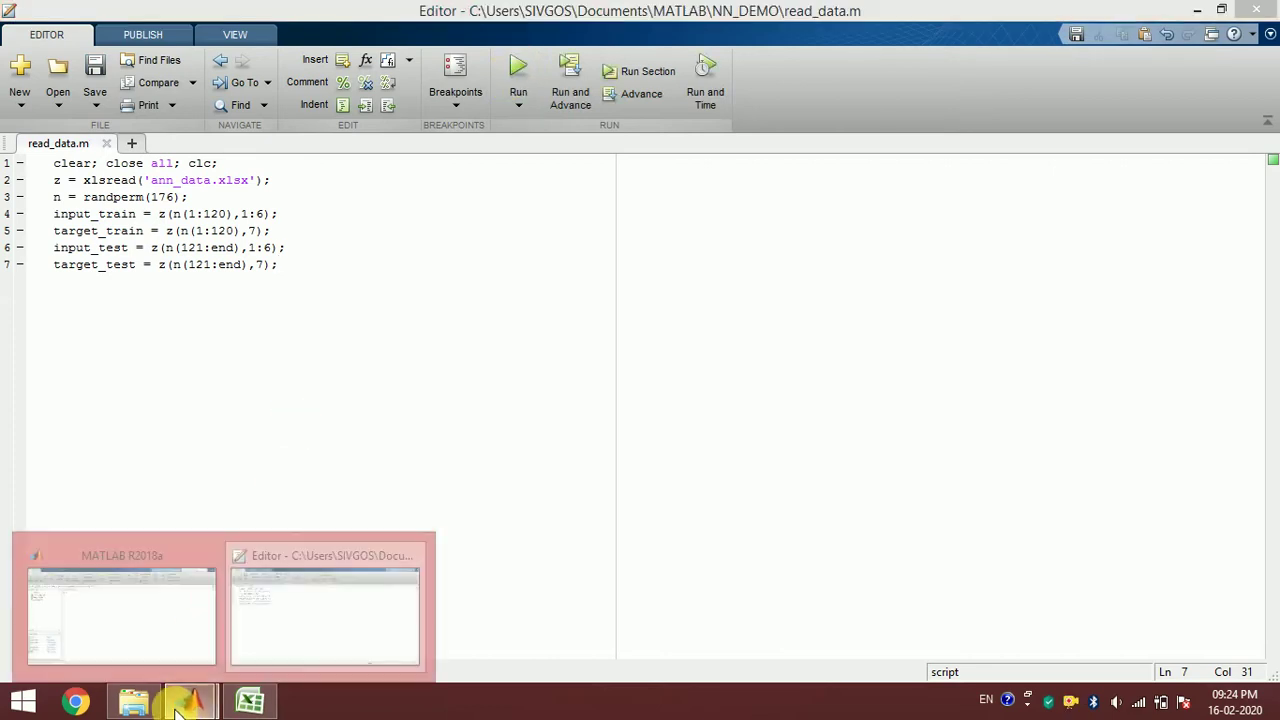
pyautogui.click(114, 610)
pyautogui.click(57, 516)
# Step: Verify sizes: input_train 120x6, input_test 56x6, target_train 120x1, target_test 56x1
pyautogui.click(45, 532)
pyautogui.click(47, 562)
pyautogui.click(47, 578)
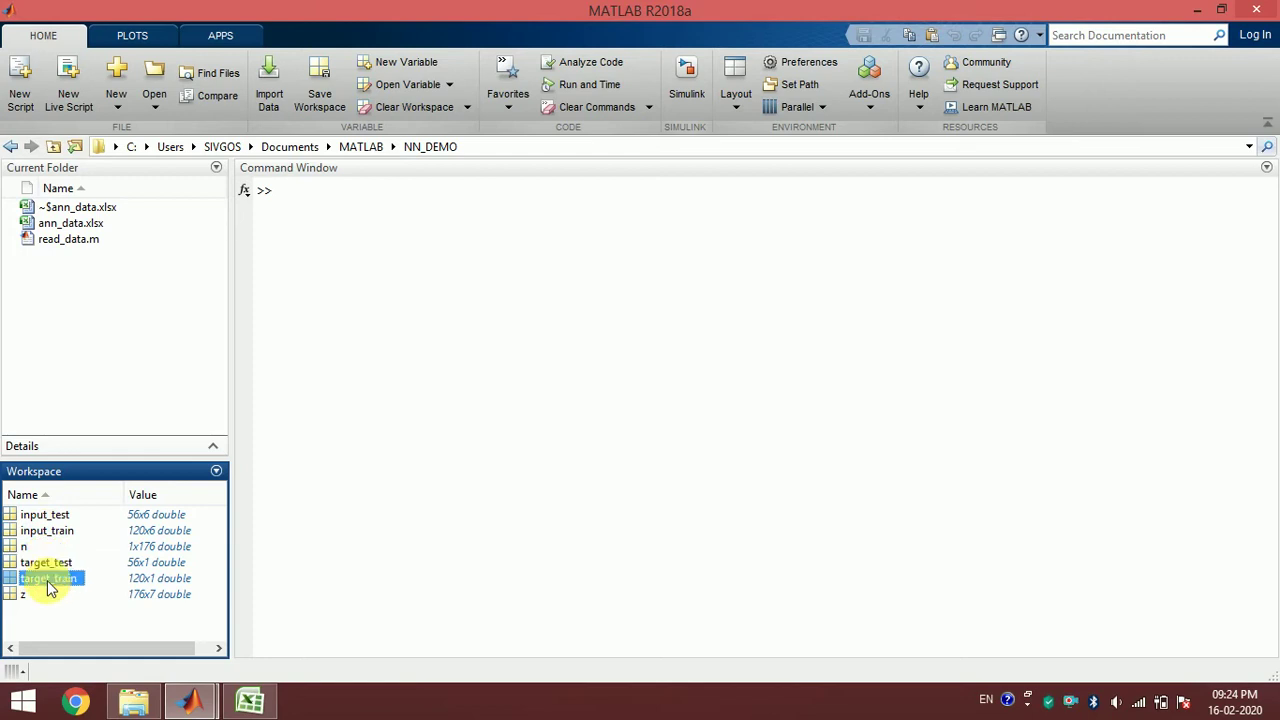
pyautogui.click(48, 514)
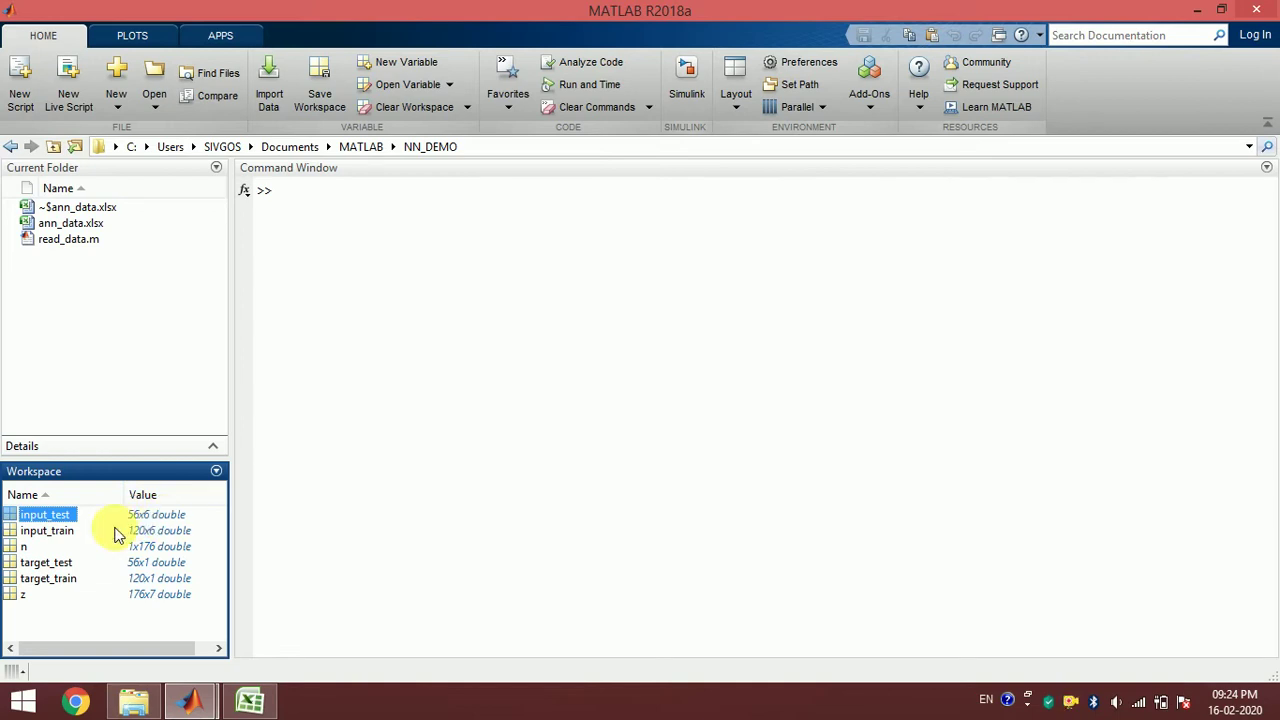
pyautogui.click(55, 533)
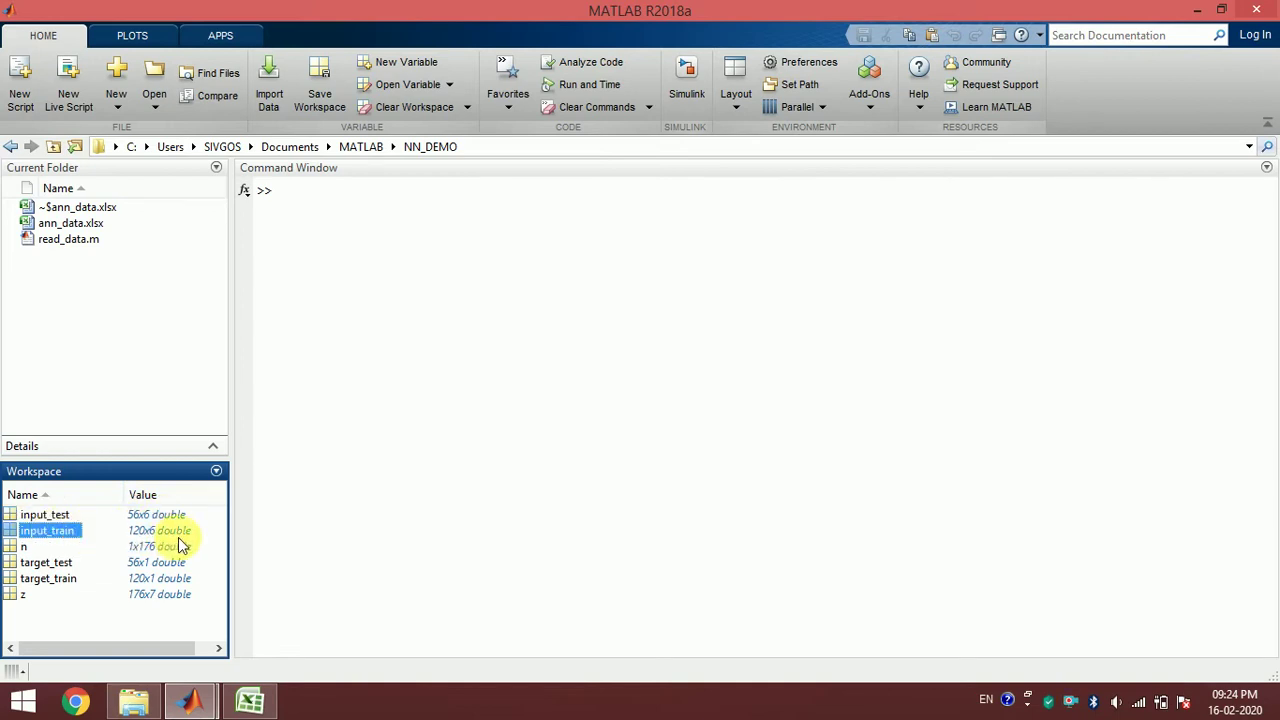
pyautogui.click(145, 538)
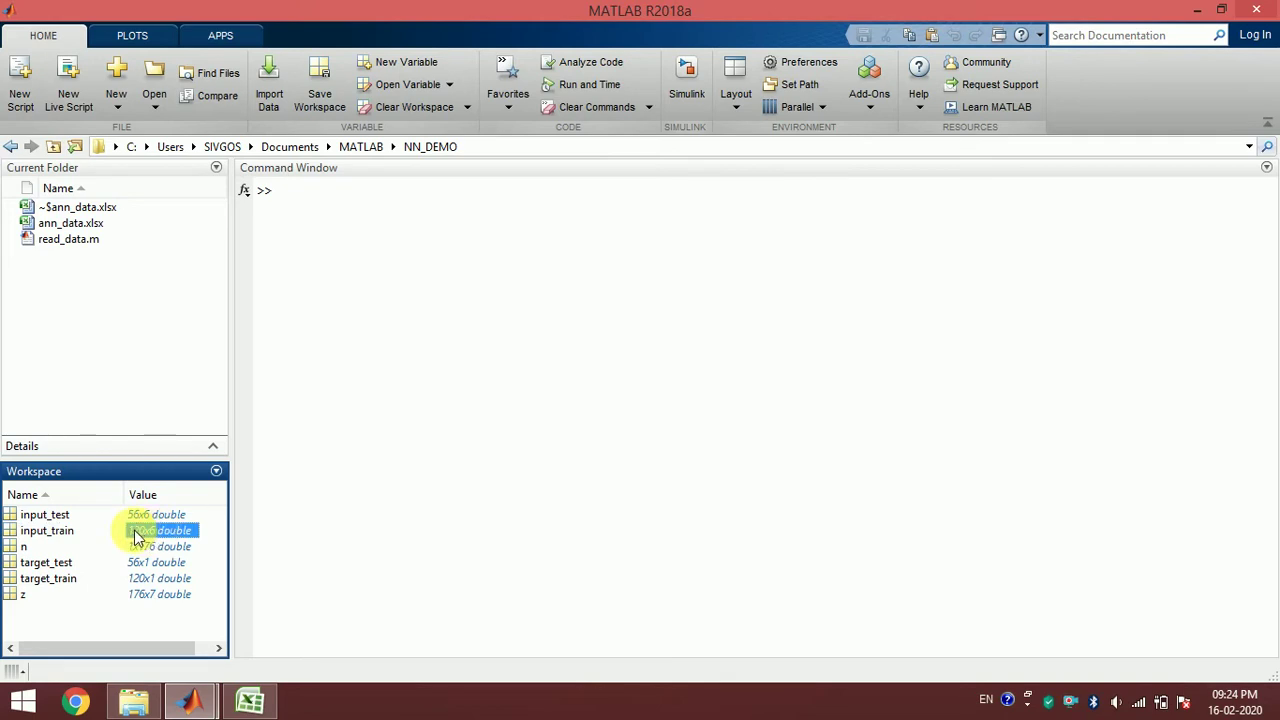
pyautogui.click(162, 516)
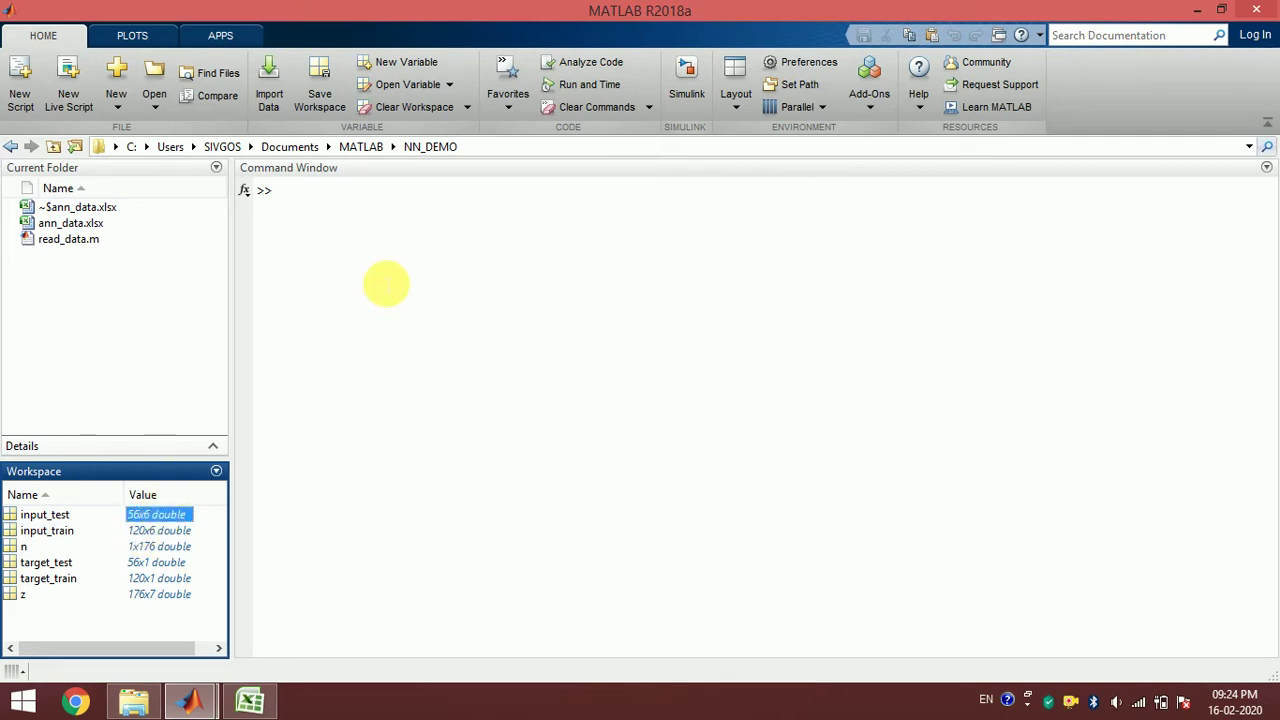
pyautogui.click(386, 284)
pyautogui.write('nnstart')
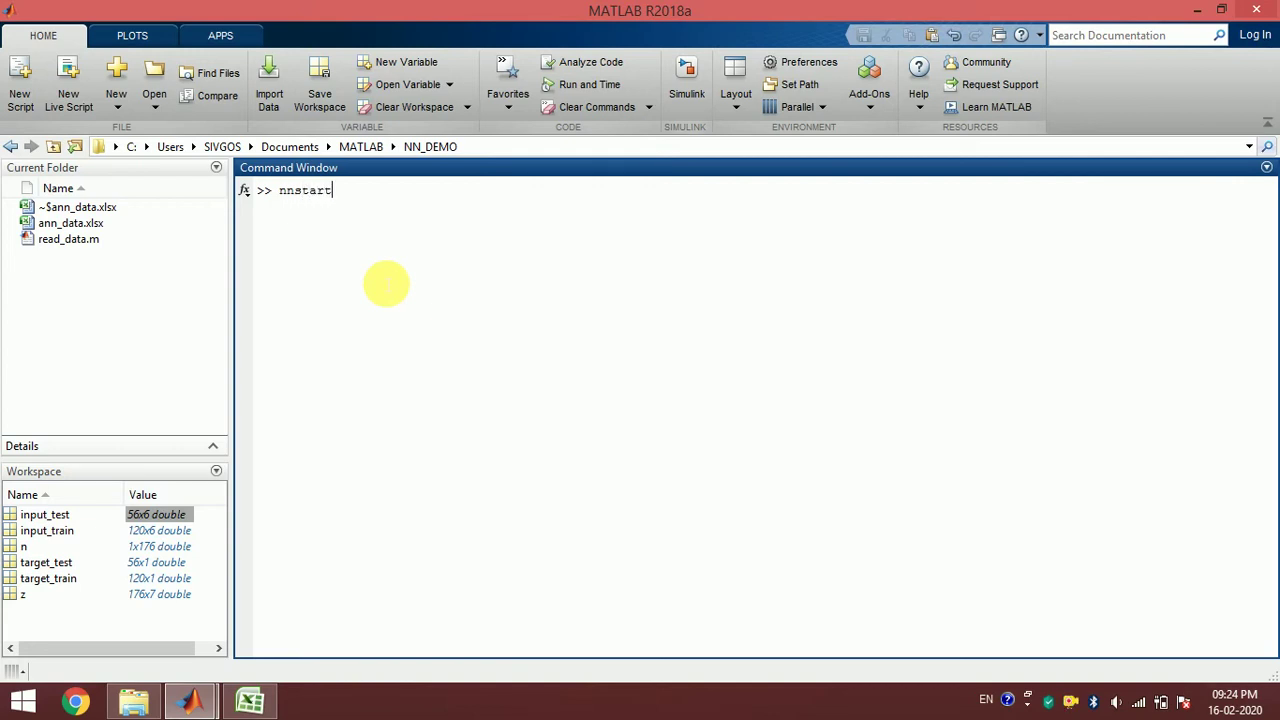
# Step: Launch nnstart and open the Neural Fitting app's data selection page
pyautogui.press('Return')
pyautogui.click(436, 314)
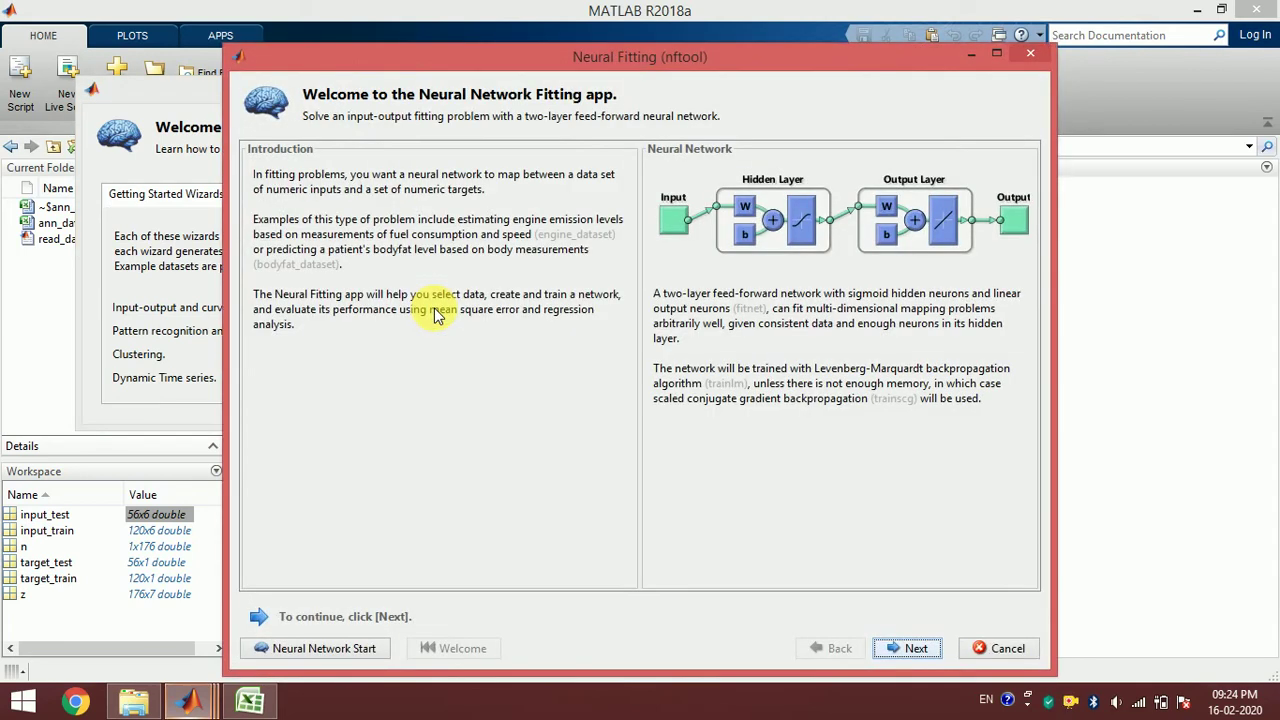
pyautogui.click(910, 647)
# Step: Choose input_train as inputs and target_train as targets, samples as matrix rows, then cancel
pyautogui.click(576, 197)
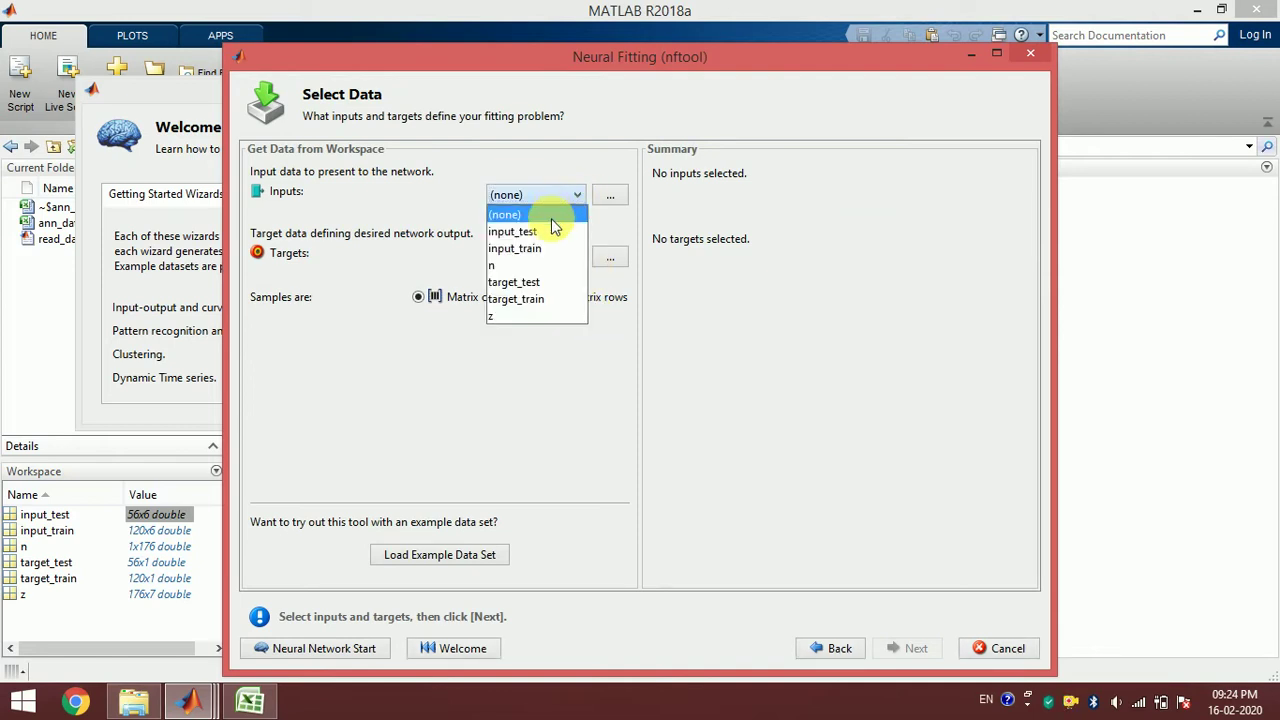
pyautogui.click(549, 236)
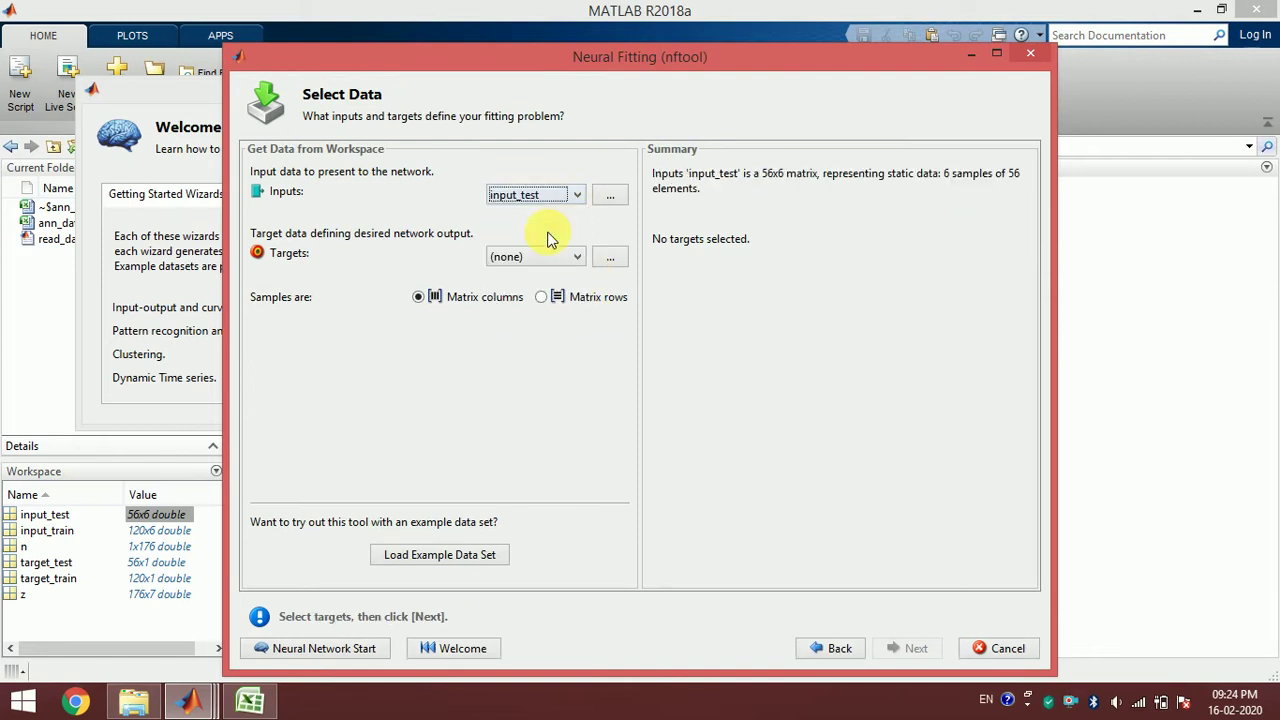
pyautogui.click(548, 265)
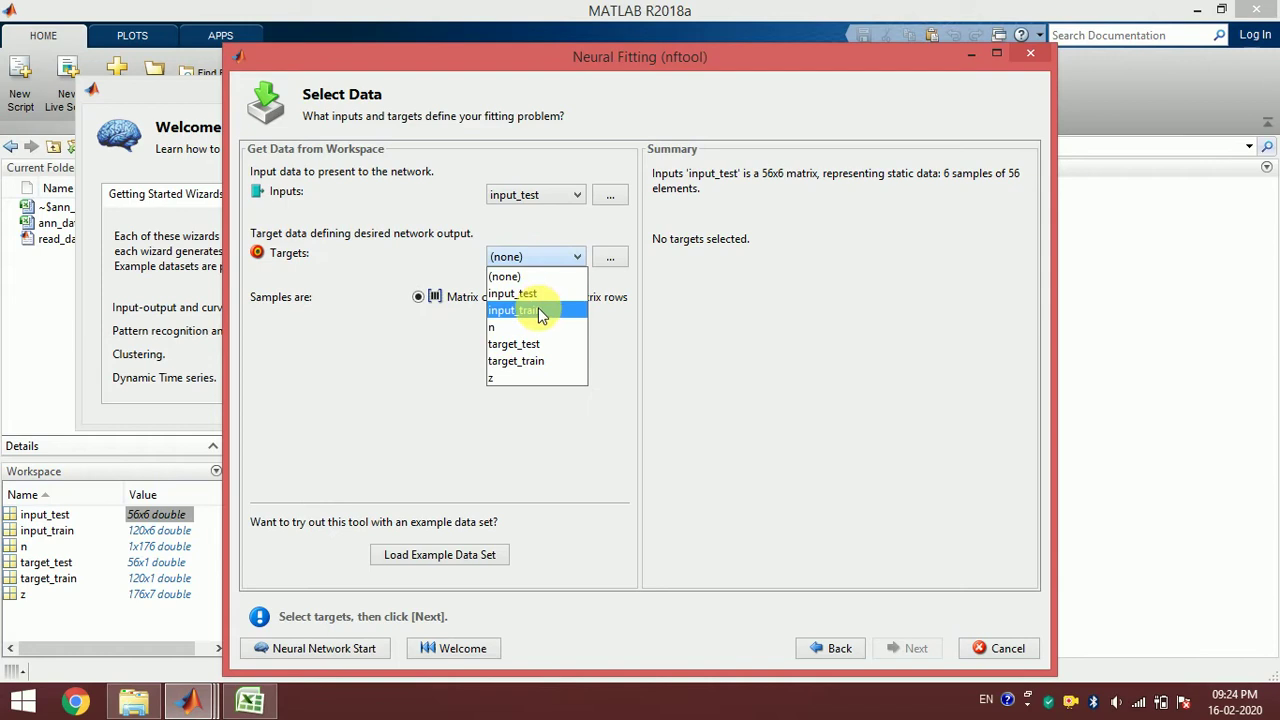
pyautogui.click(560, 195)
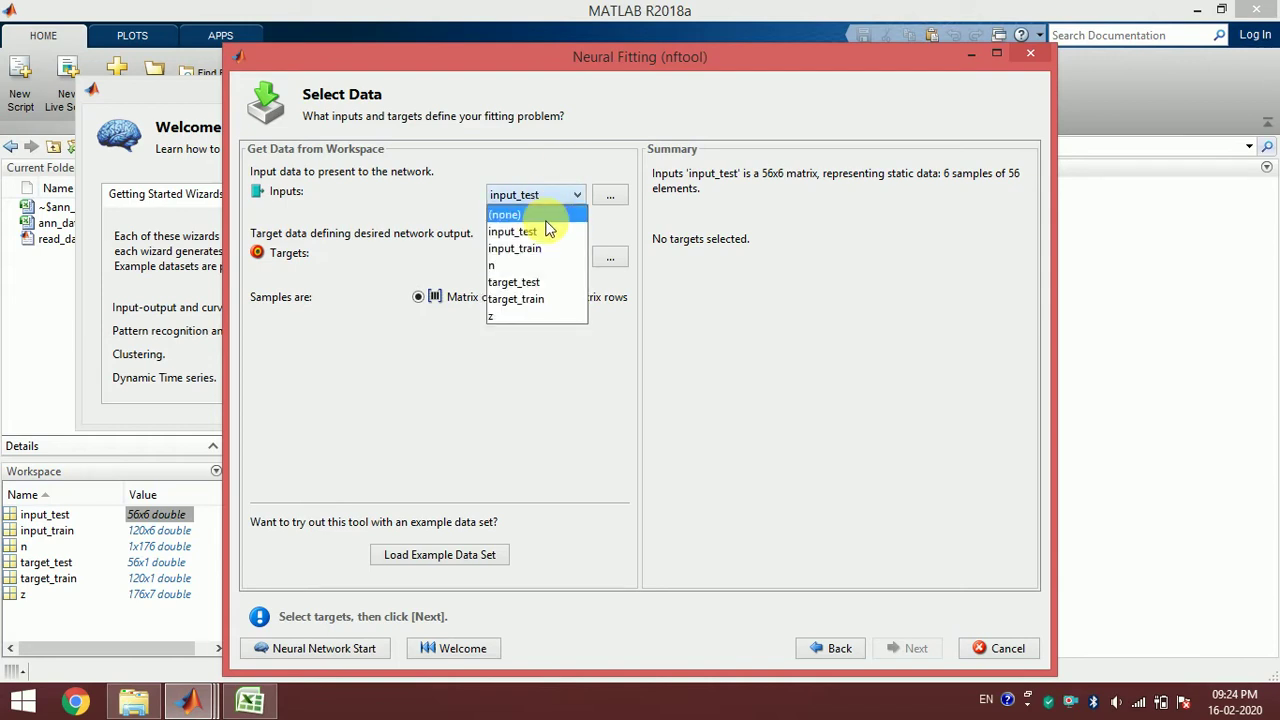
pyautogui.click(540, 251)
pyautogui.click(546, 262)
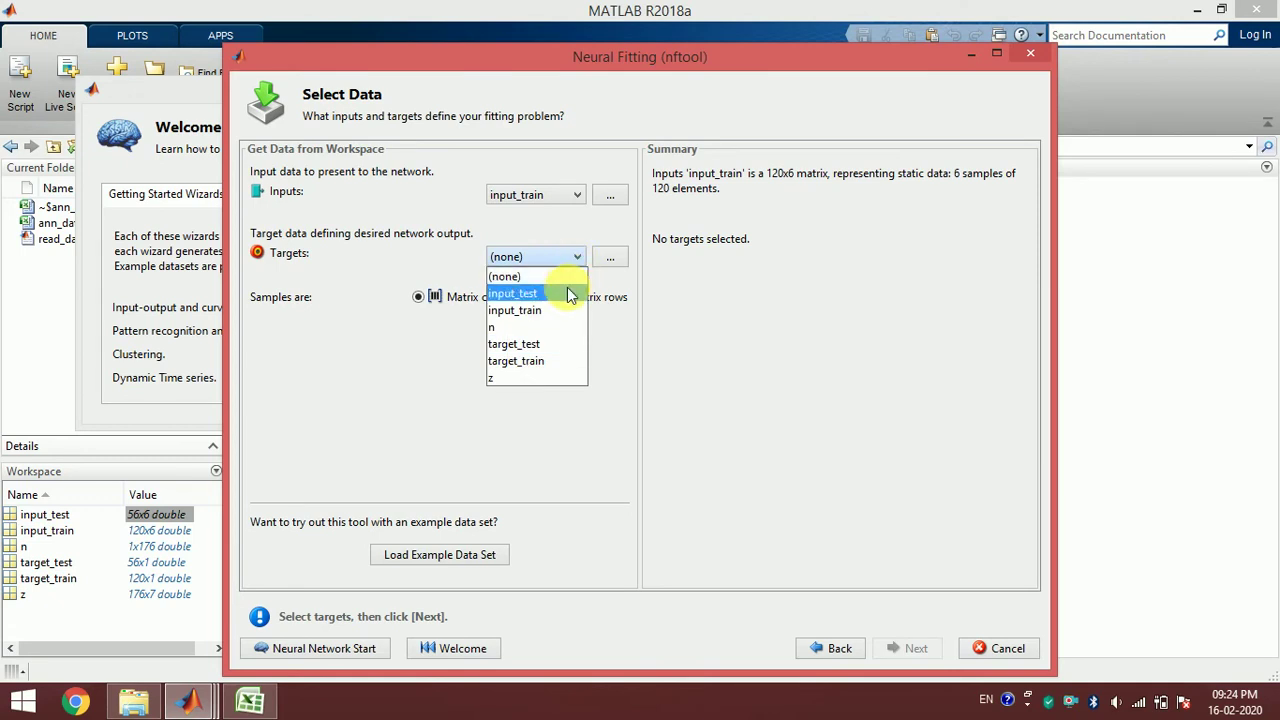
pyautogui.click(549, 362)
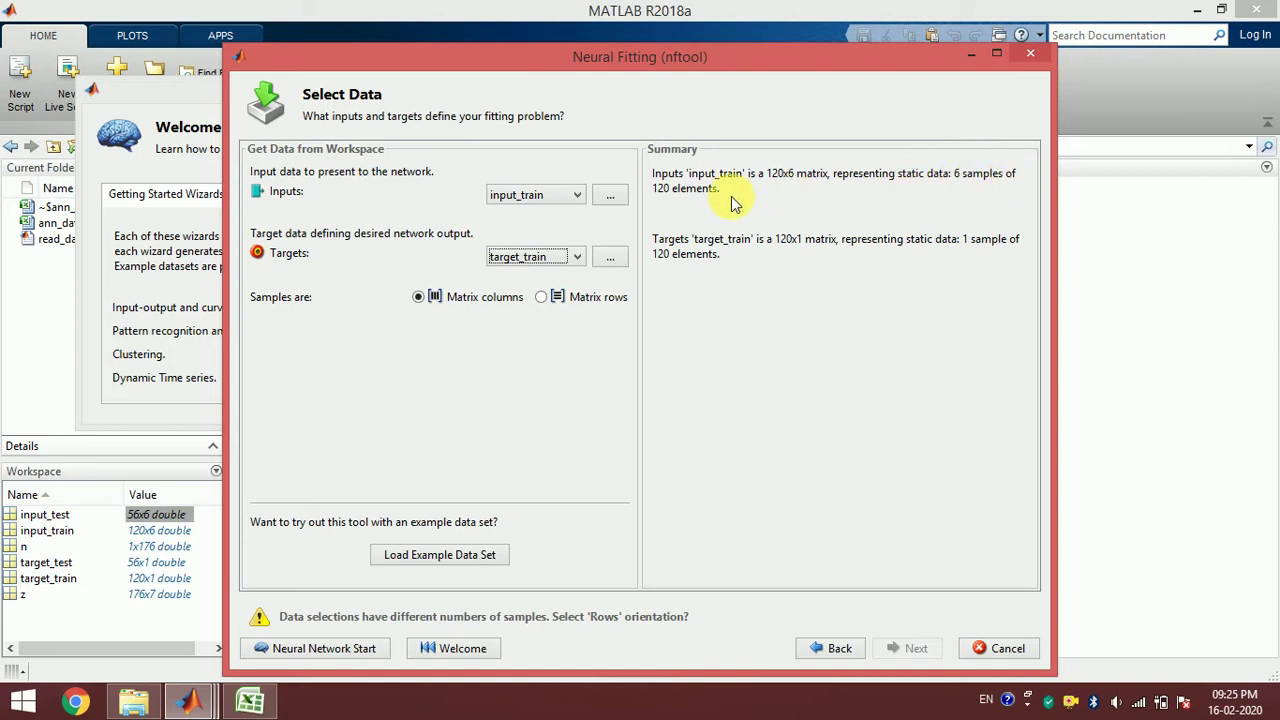
pyautogui.click(541, 297)
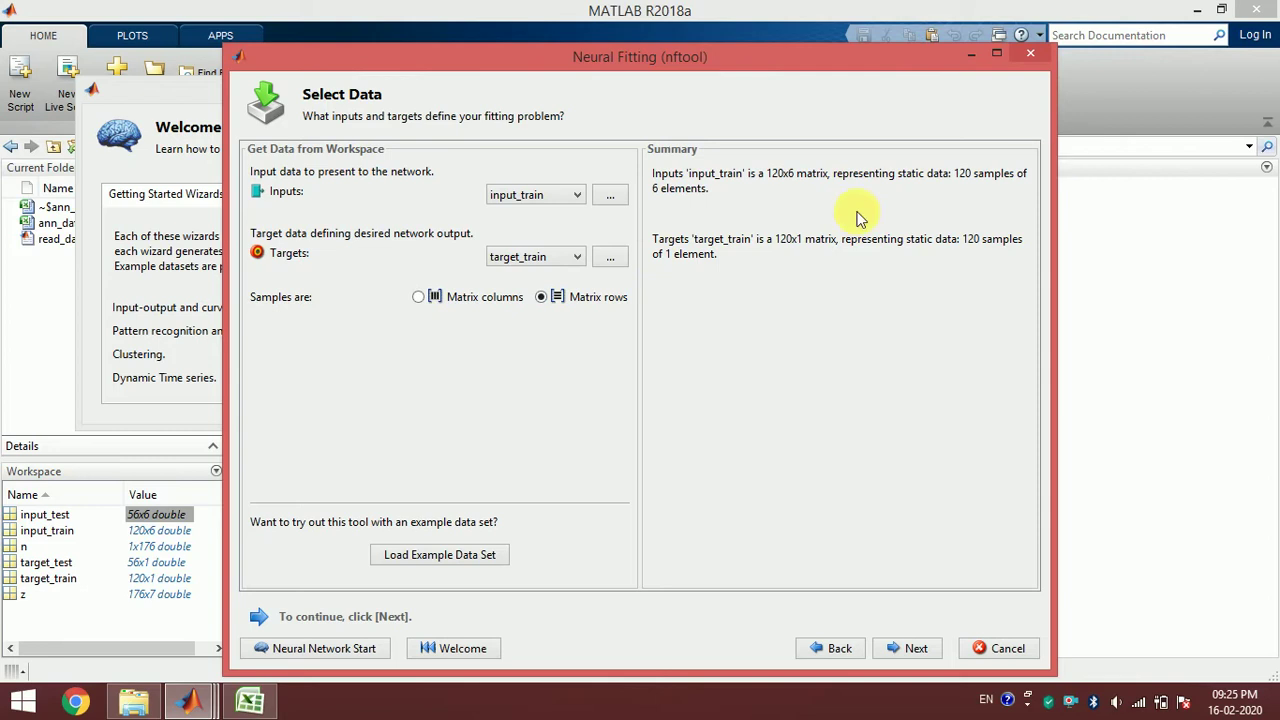
pyautogui.click(1003, 651)
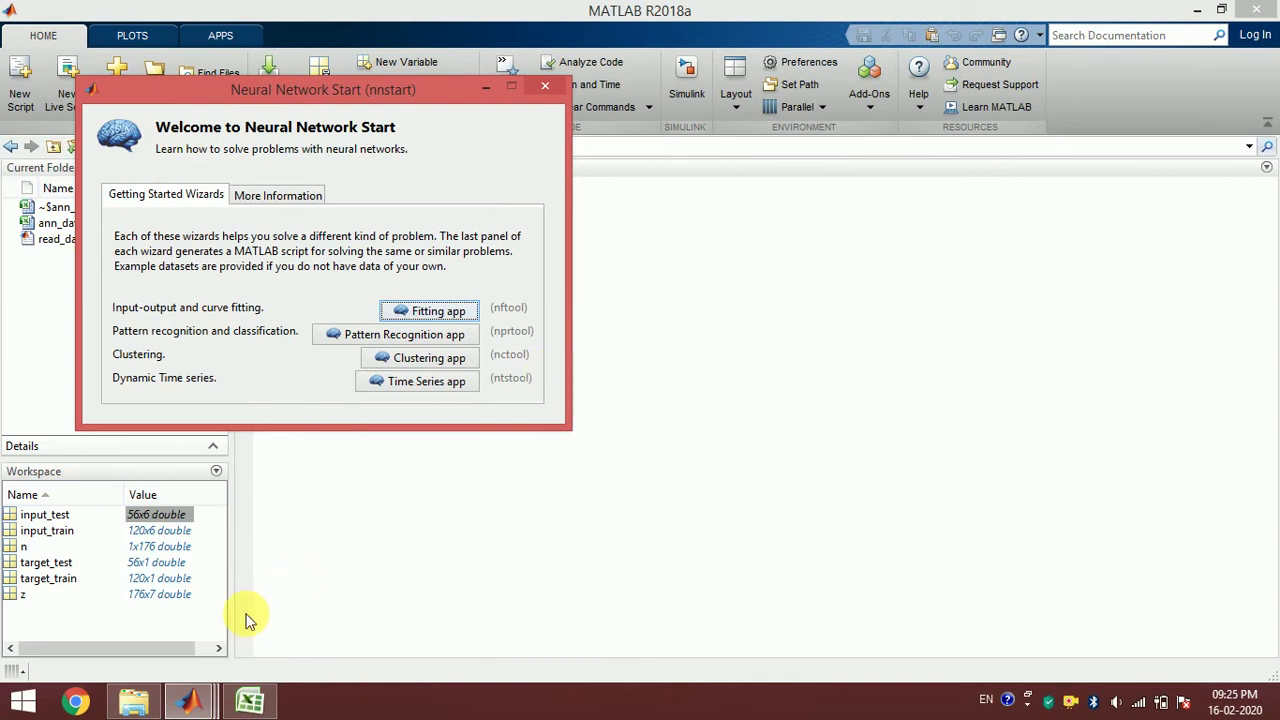
# Step: Append a transpose (') to the four train/test assignments on lines 4–7 and save read_data.m
pyautogui.moveTo(190, 700)
pyautogui.click(320, 609)
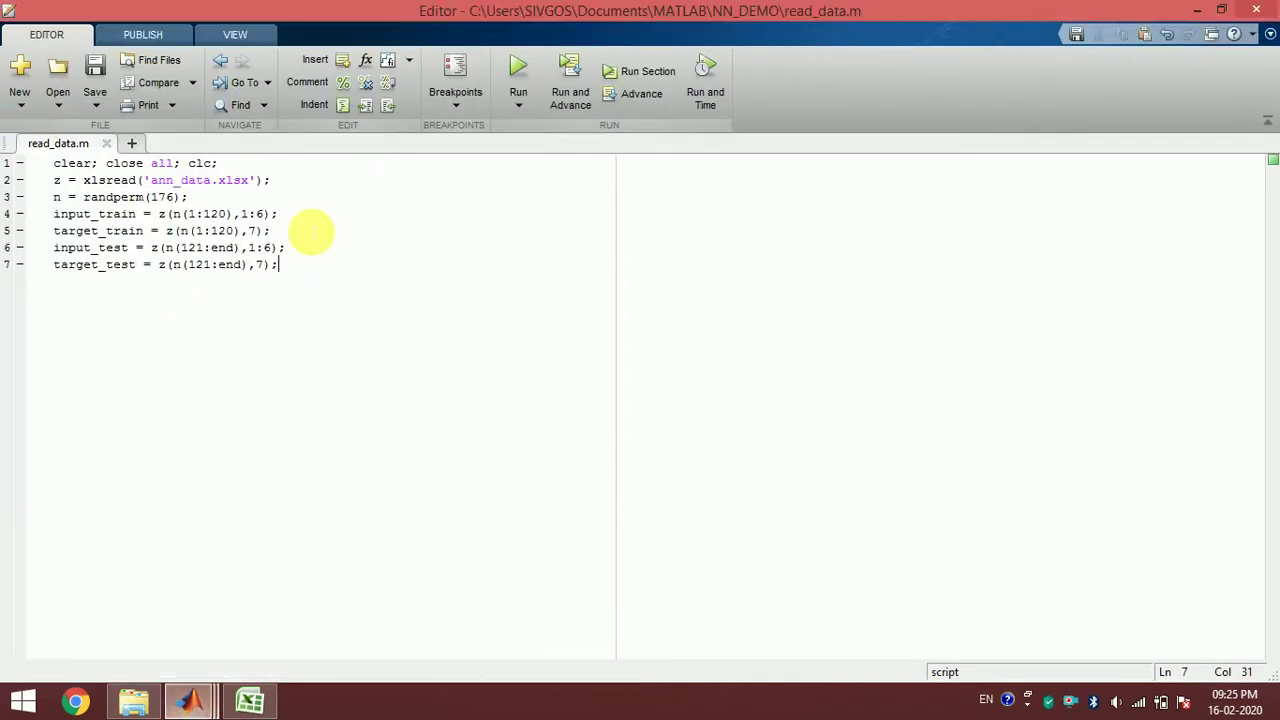
pyautogui.write("'")
pyautogui.click(271, 230)
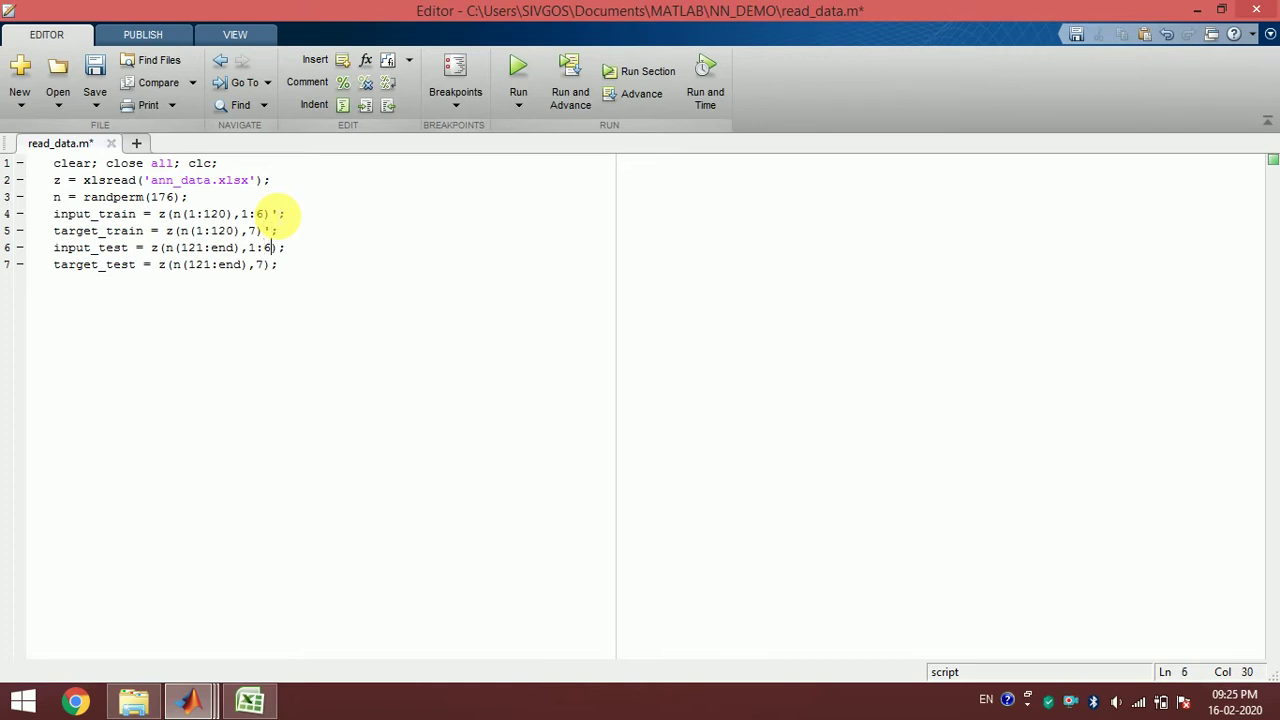
pyautogui.write("'")
pyautogui.hotkey('ctrl', 's')
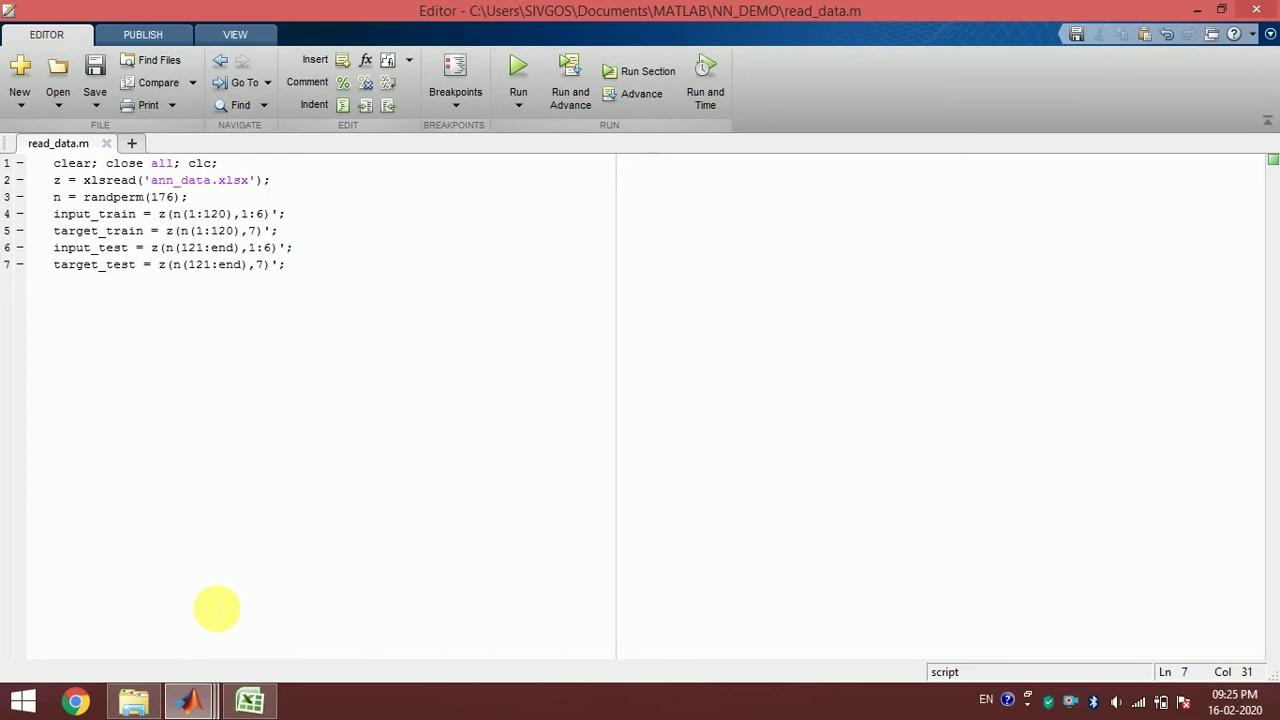
# Step: Relaunch the Neural Fitting app from Neural Network Start and advance to data selection
pyautogui.moveTo(185, 700)
pyautogui.click(486, 594)
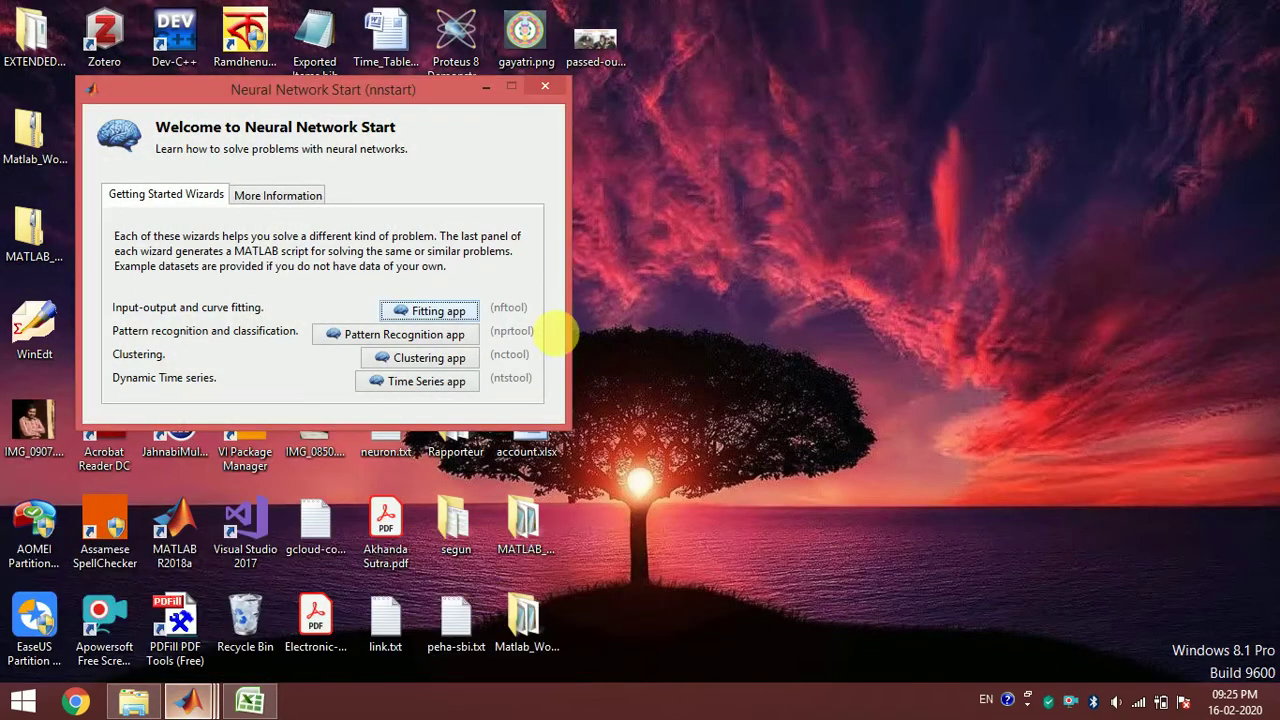
pyautogui.click(428, 310)
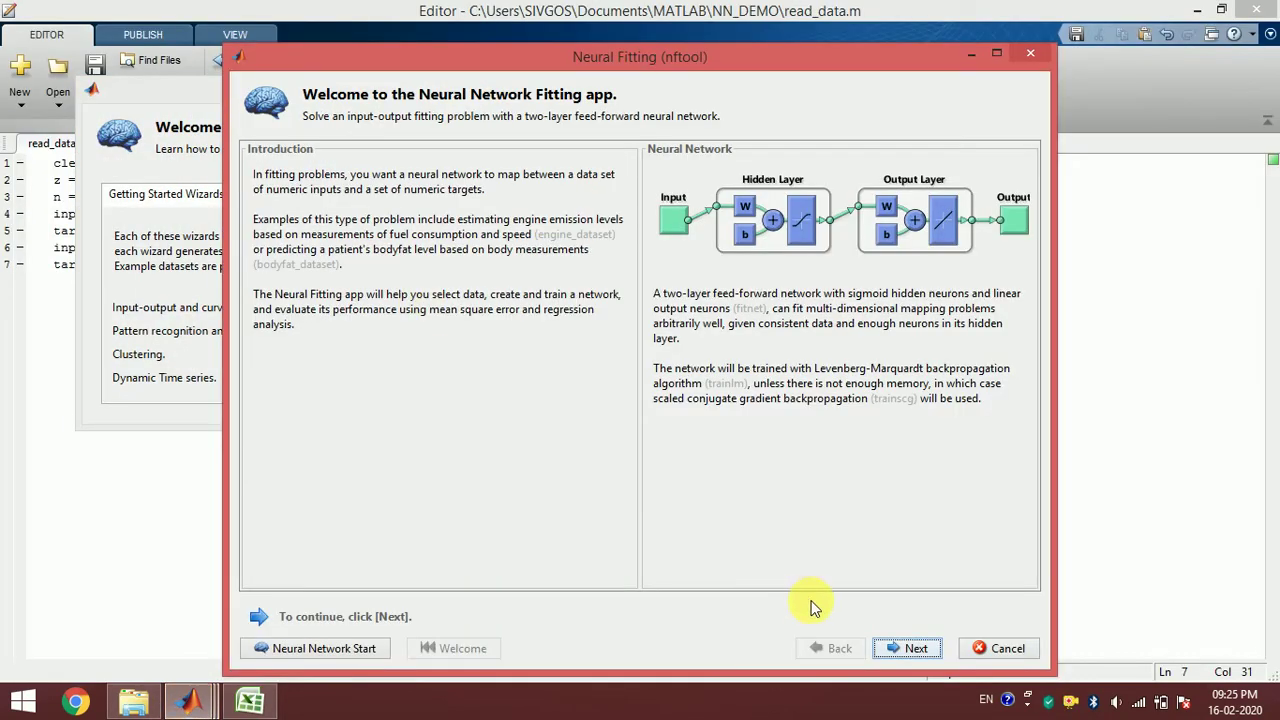
pyautogui.click(905, 648)
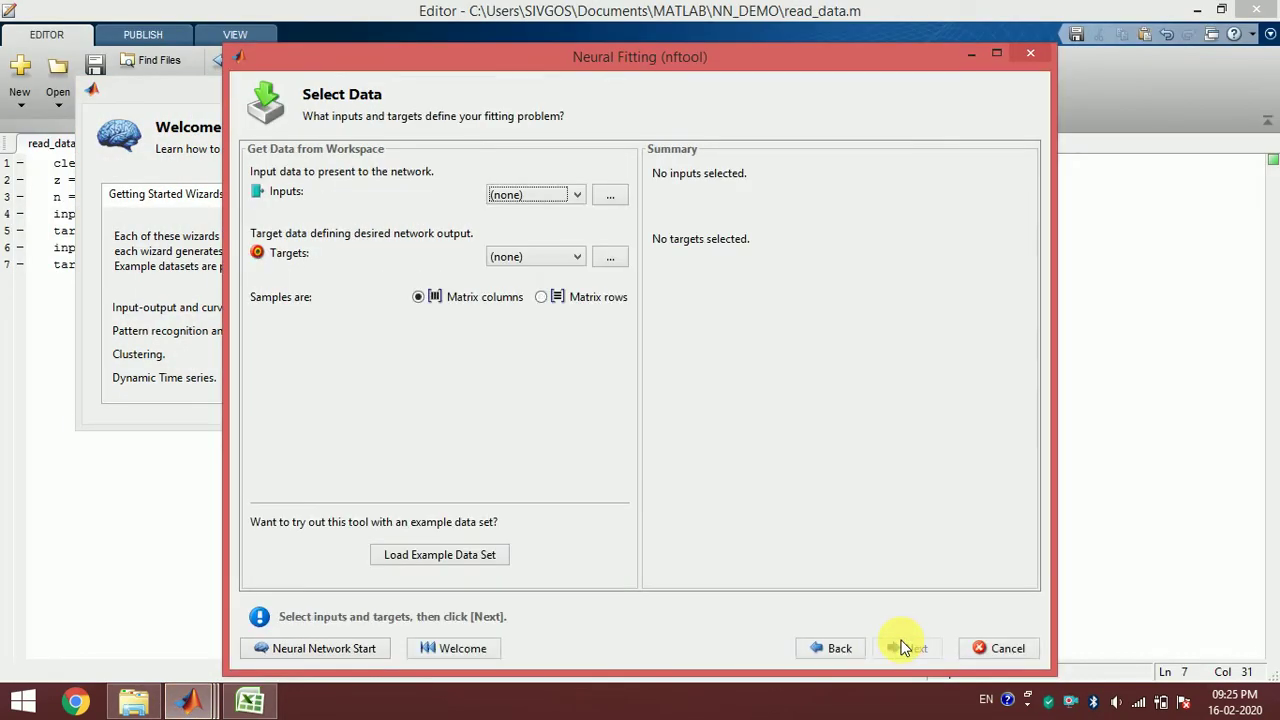
# Step: Choose input_train as the Inputs and target_train as the Targets
pyautogui.click(545, 195)
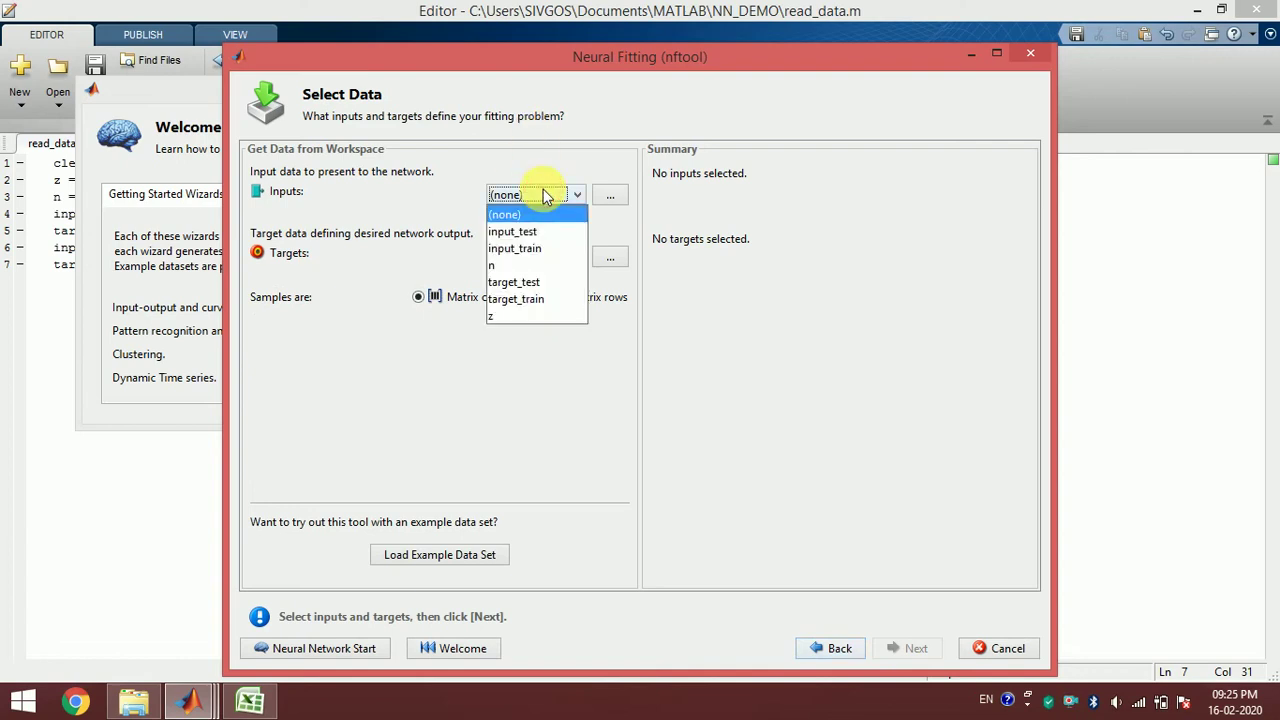
pyautogui.click(528, 248)
pyautogui.click(545, 257)
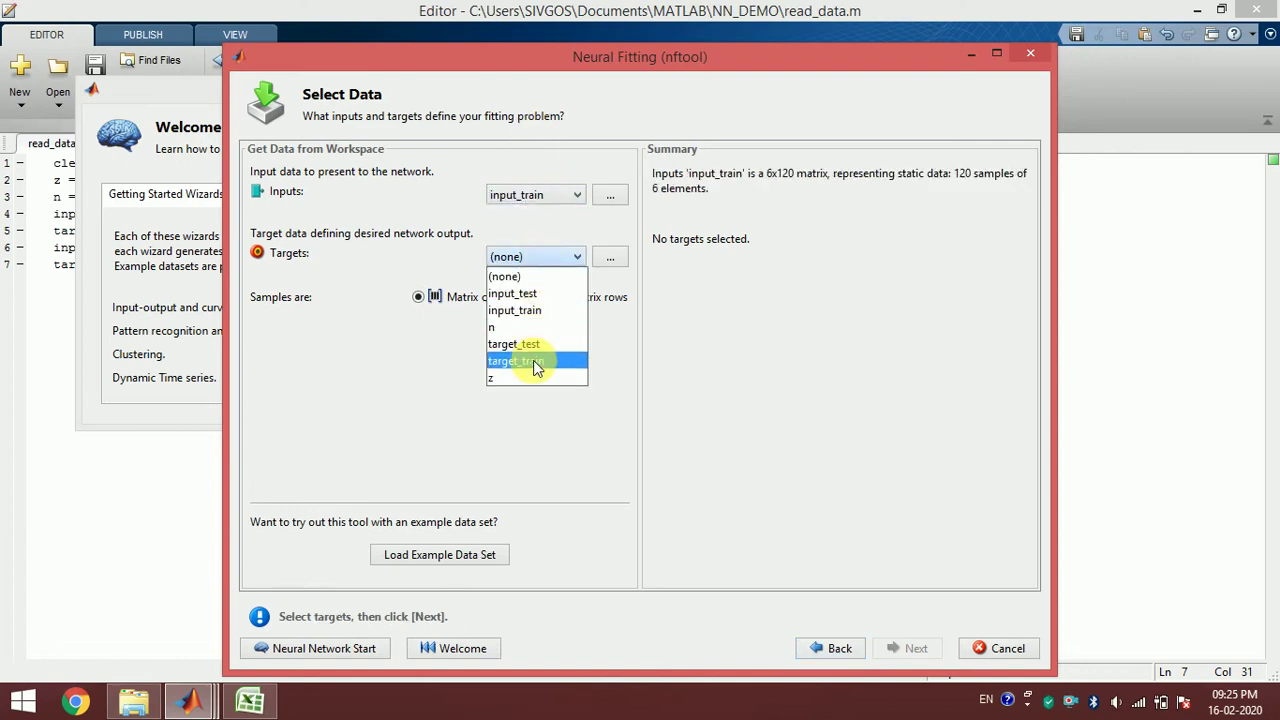
pyautogui.click(536, 362)
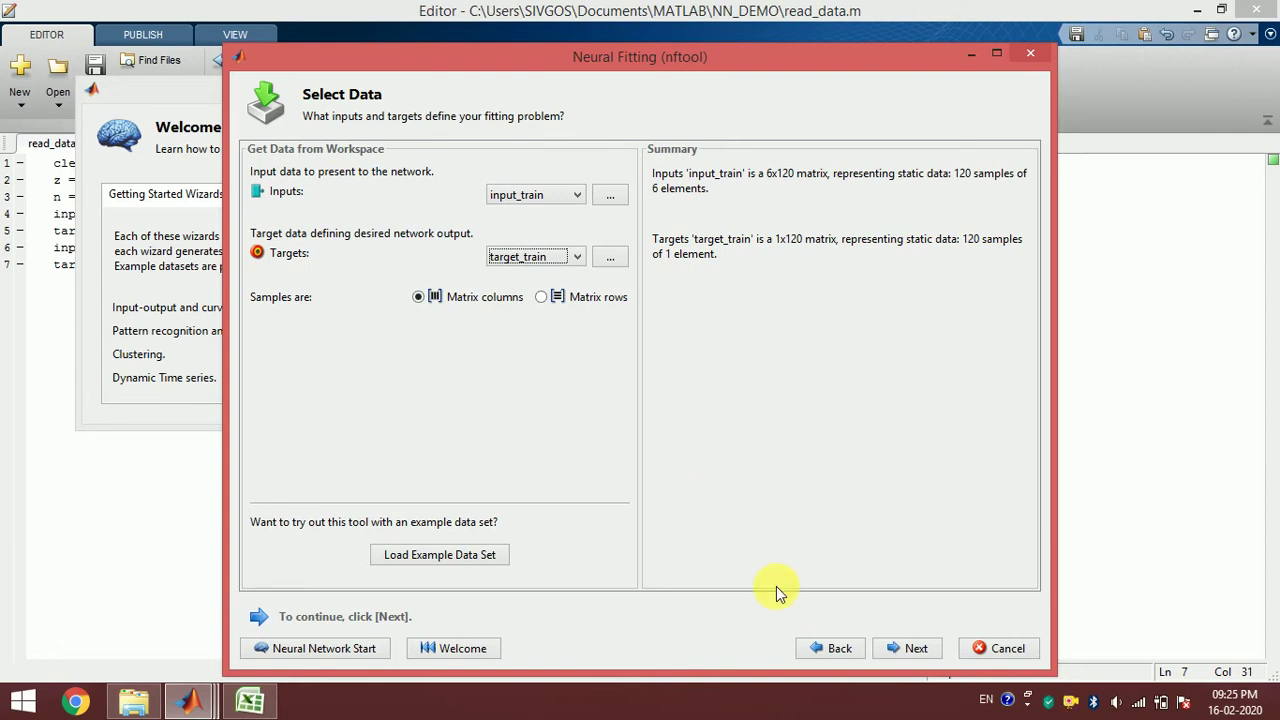
# Step: Accept the 70/15/15 validation/test split and 10 hidden neurons to build the network
pyautogui.click(923, 653)
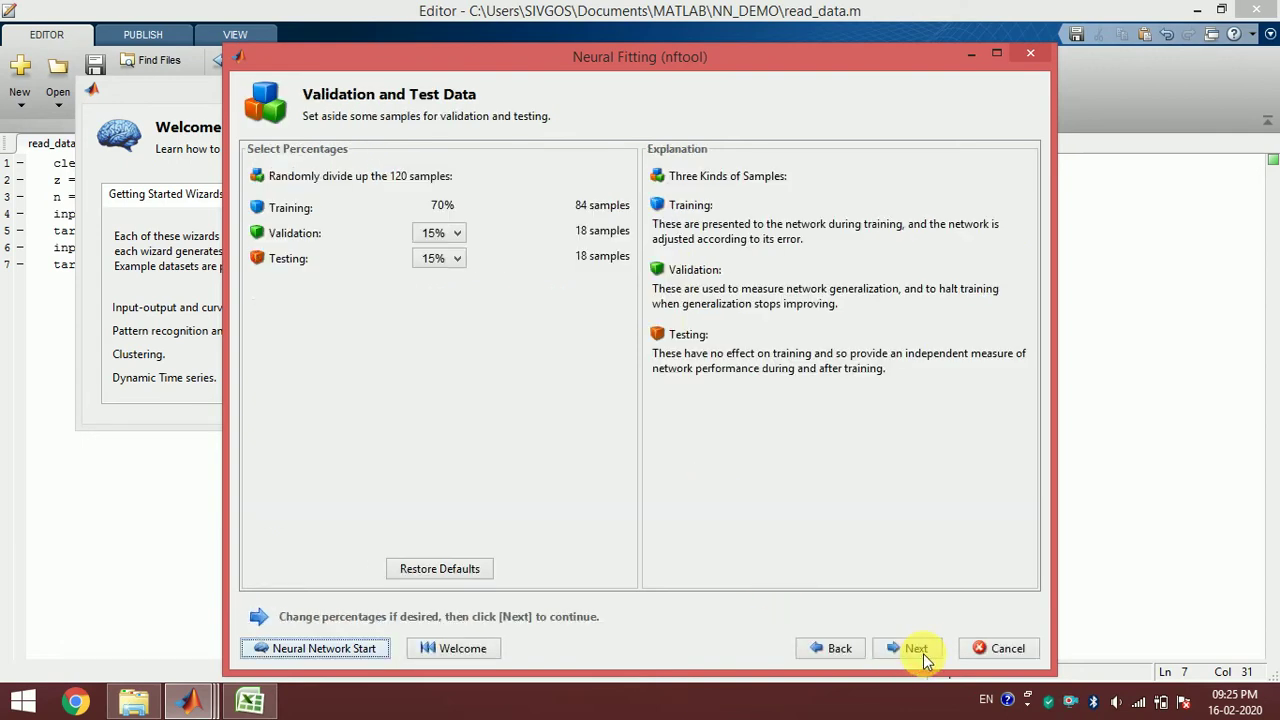
pyautogui.click(923, 653)
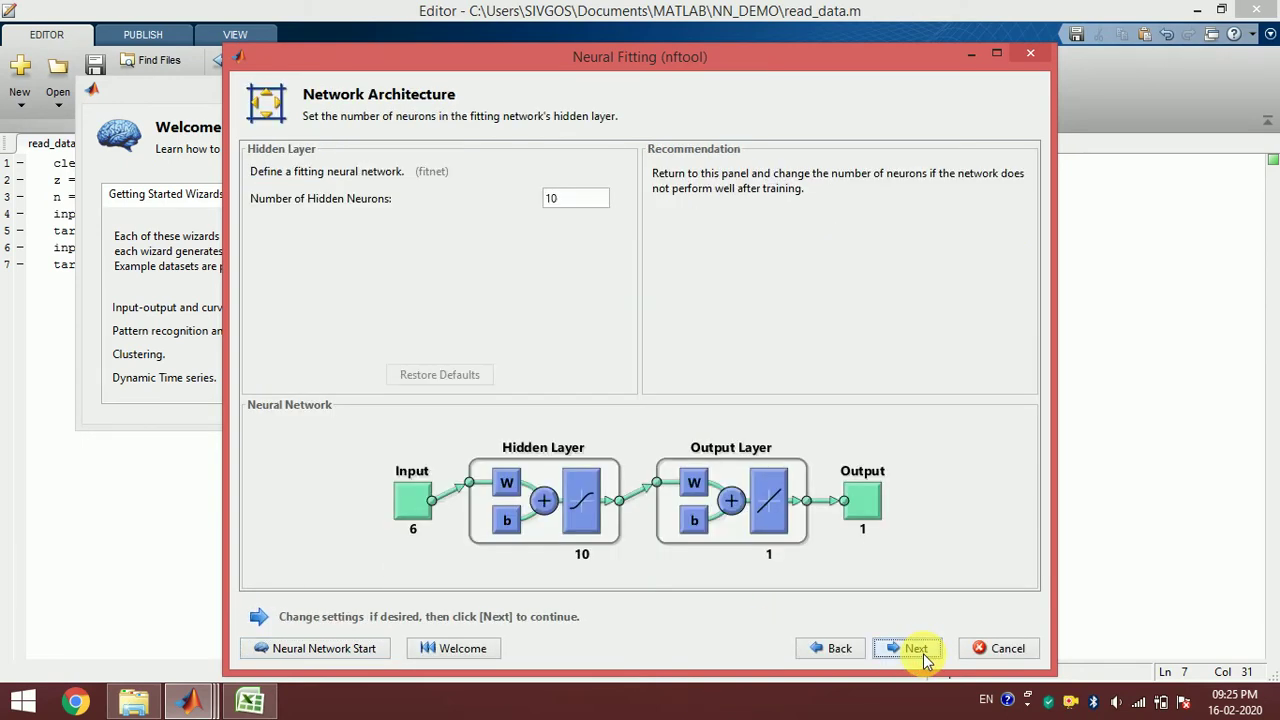
pyautogui.click(923, 653)
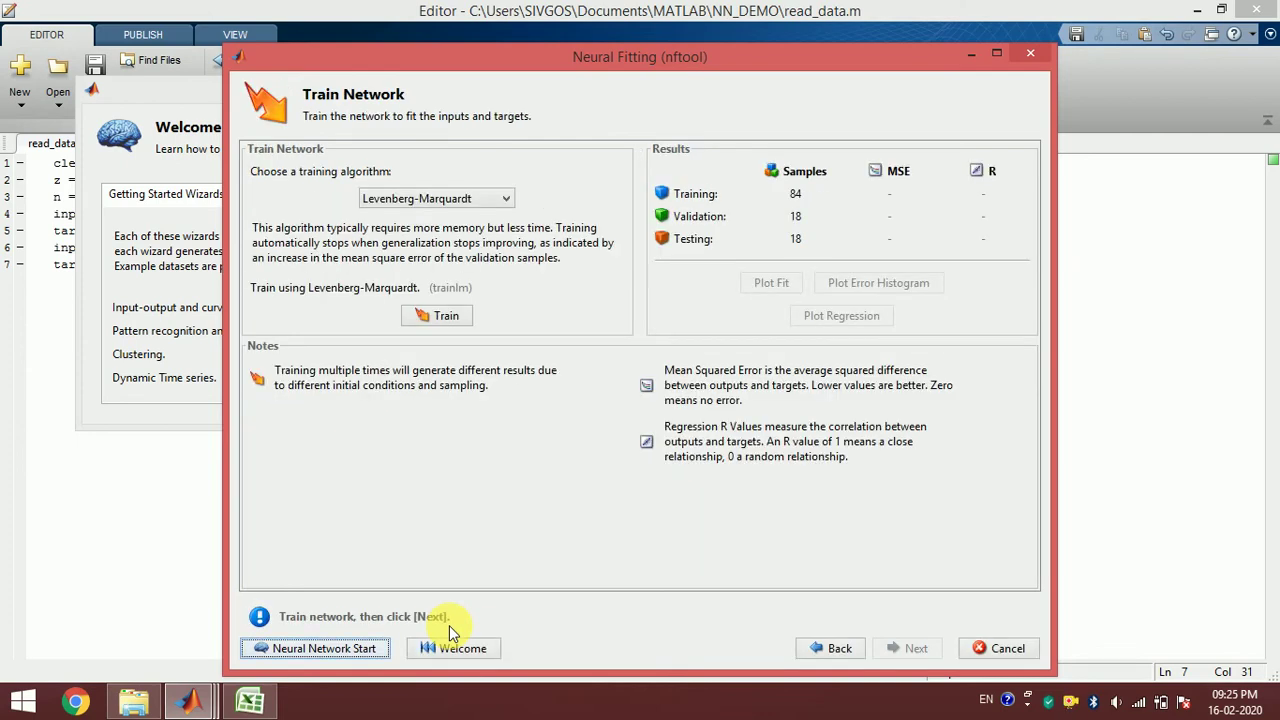
# Step: Keep Levenberg-Marquardt as the training algorithm
pyautogui.click(487, 199)
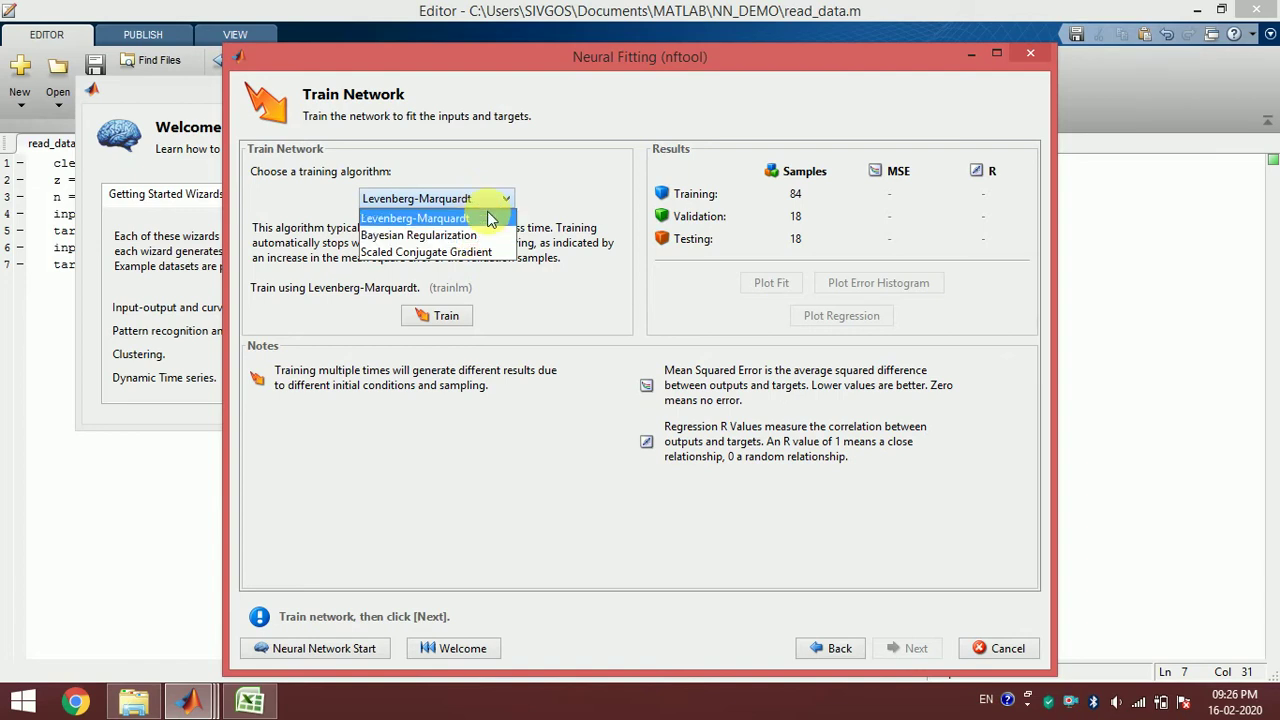
pyautogui.click(490, 219)
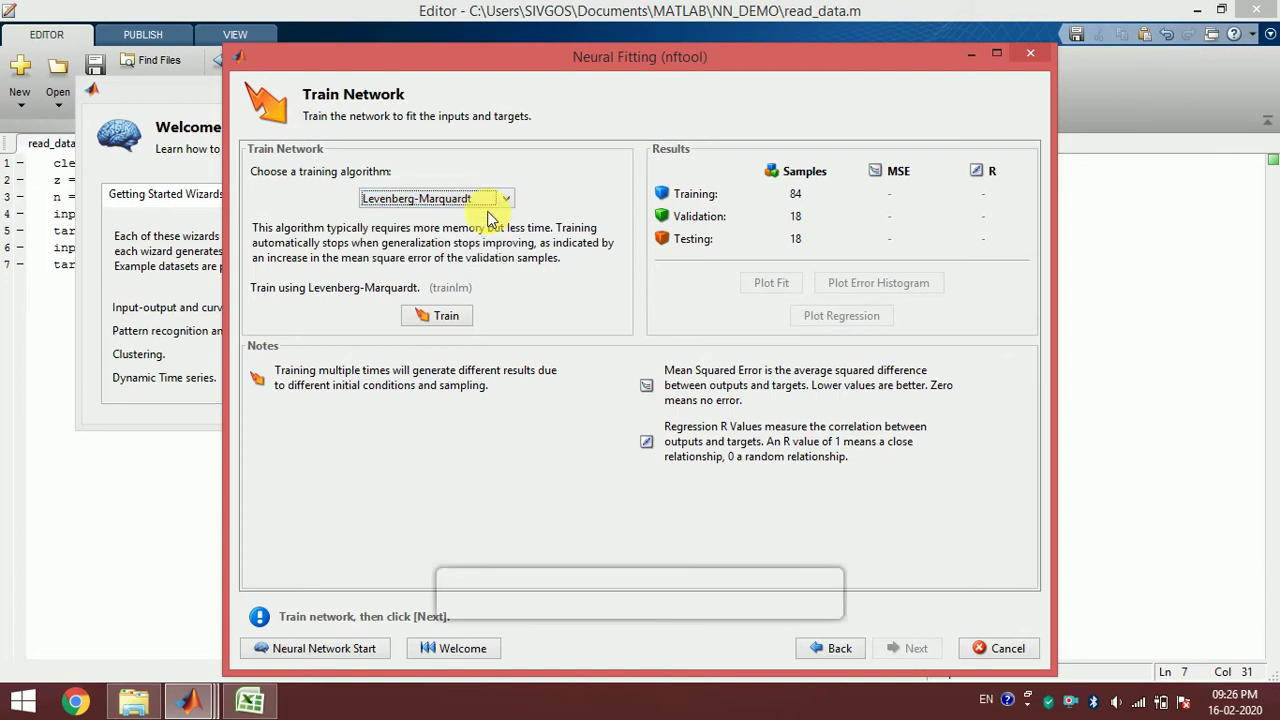
pyautogui.click(494, 201)
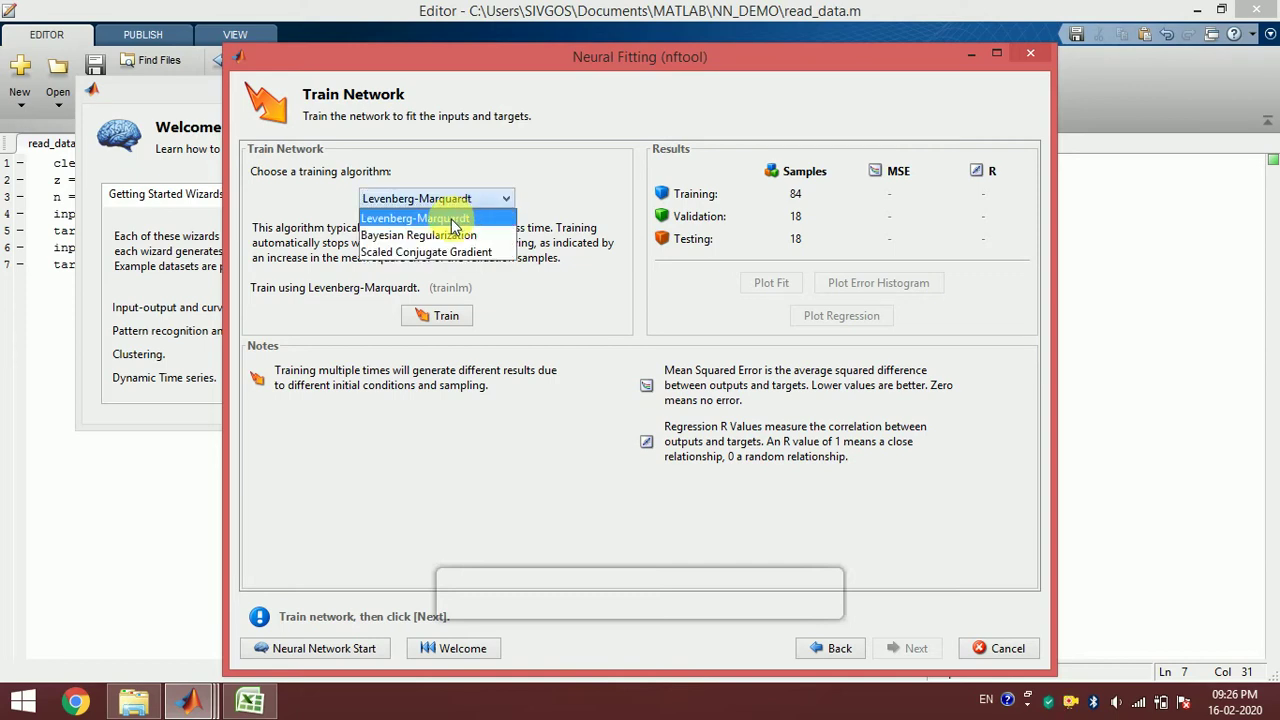
pyautogui.click(494, 212)
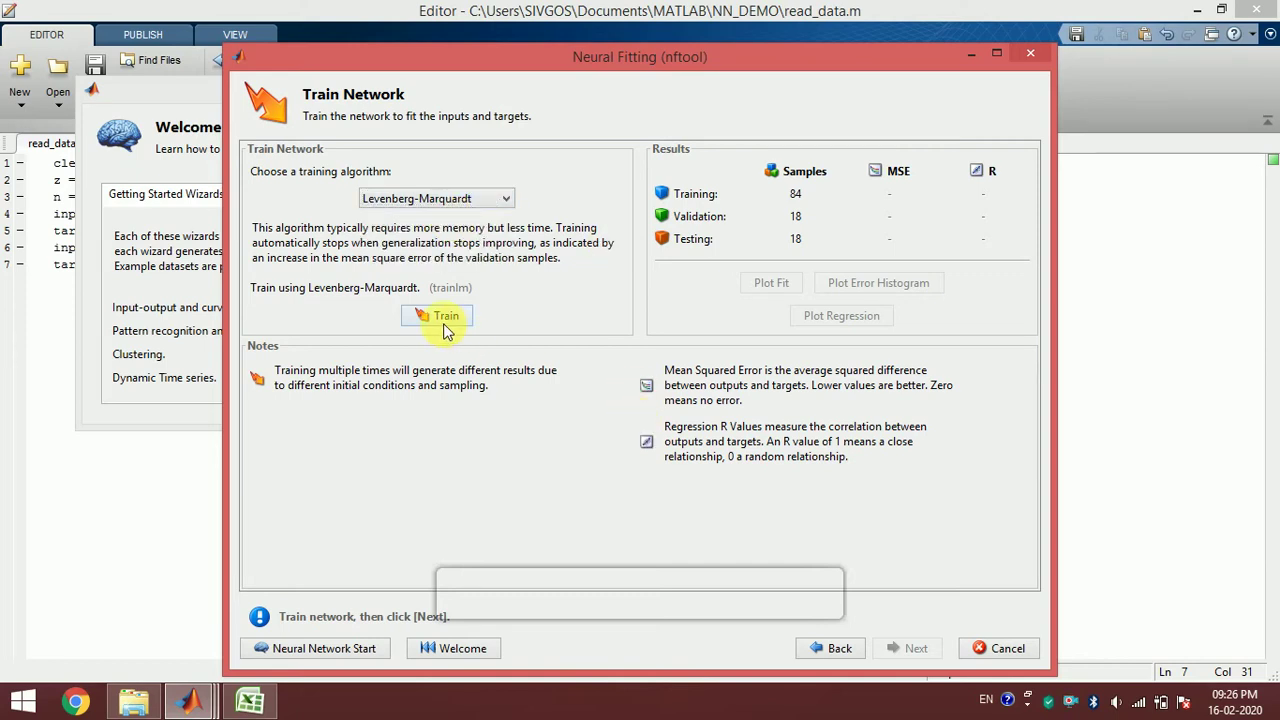